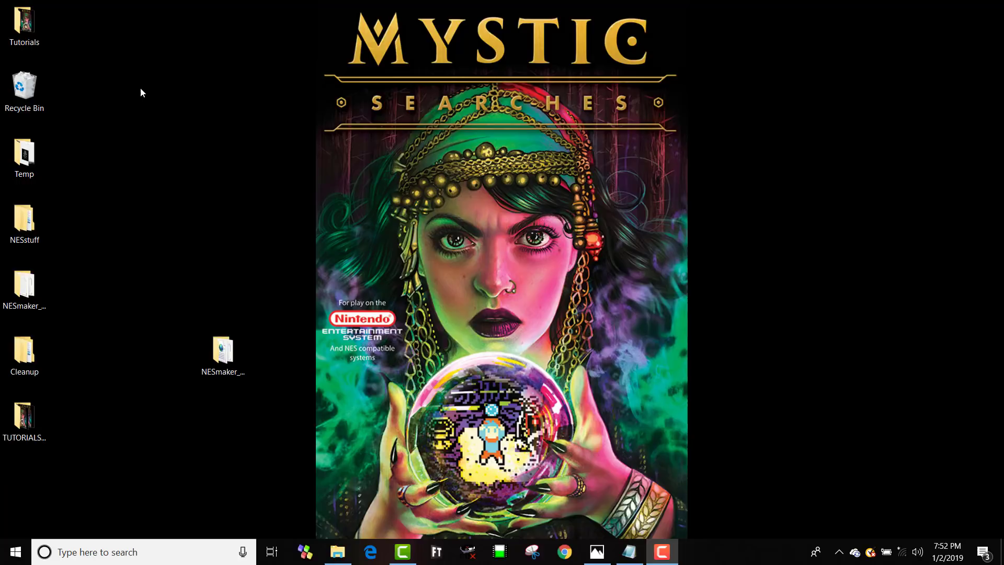
- Open the NESmaker_4_1_0 folder on the desktop and launch the NESmaker application from it
click(222, 351)
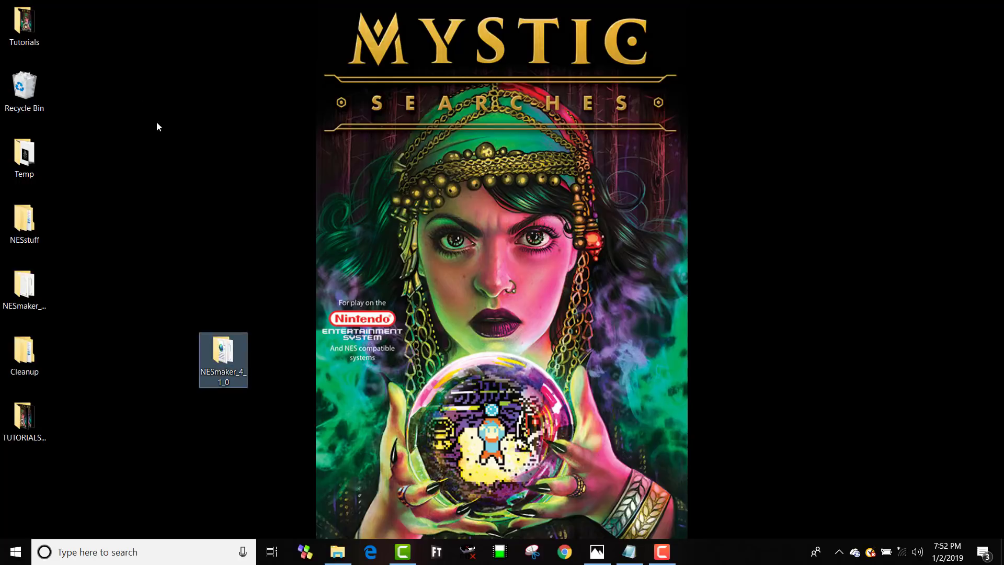
double_click(229, 355)
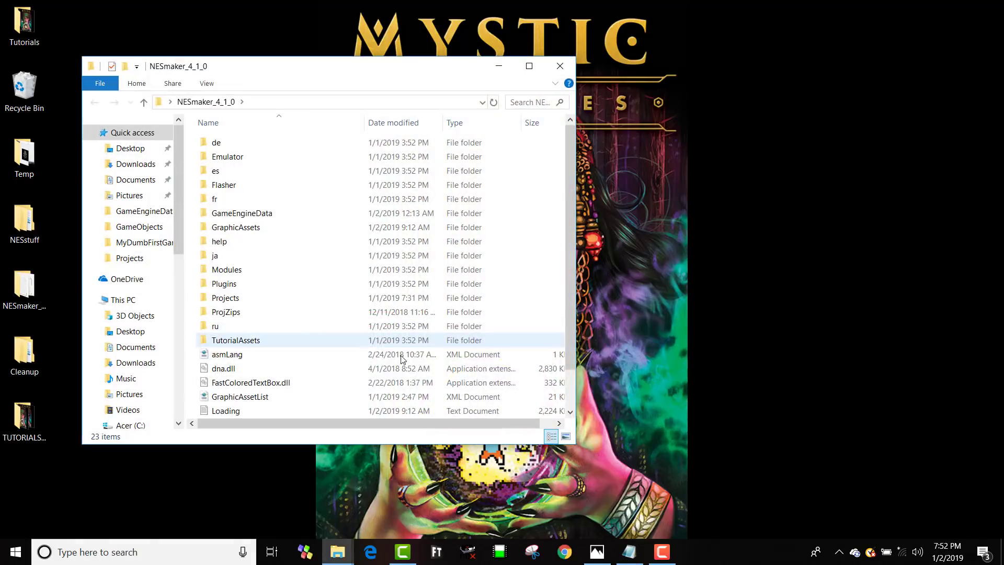
scroll(399, 352, down, 1)
double_click(231, 400)
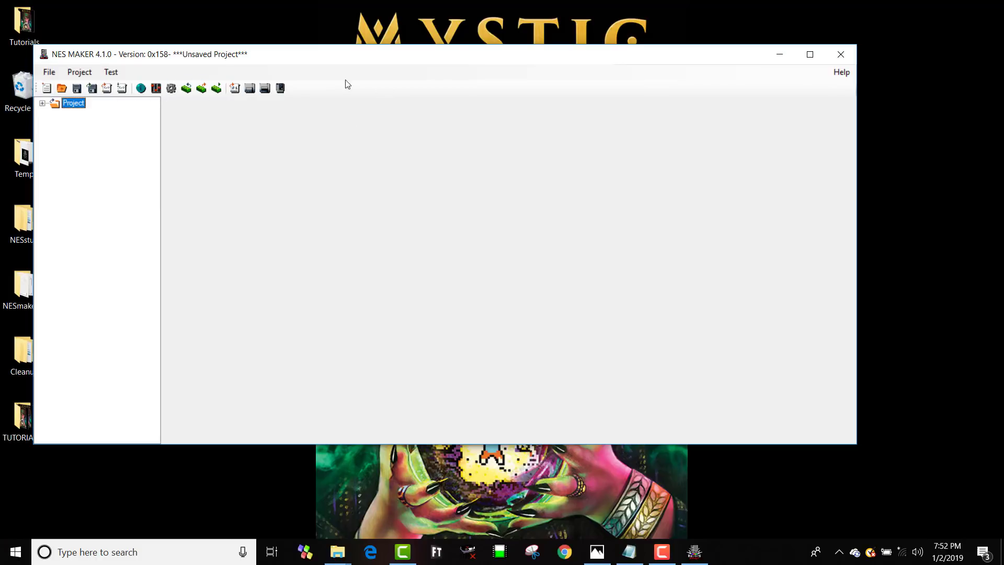
- Expand the project tree and look at the Overworld map and the Player game object
click(49, 72)
click(109, 73)
click(42, 104)
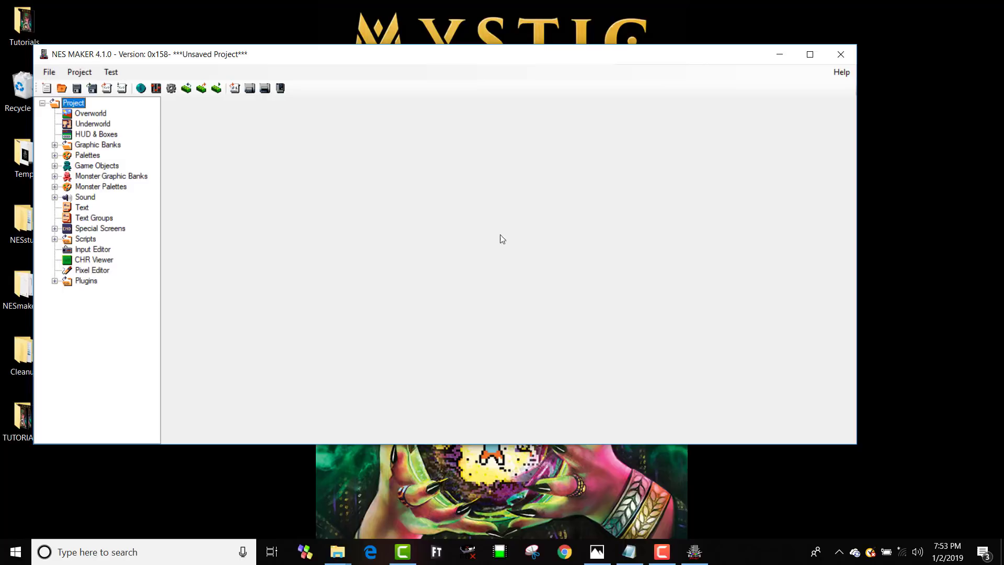
click(89, 114)
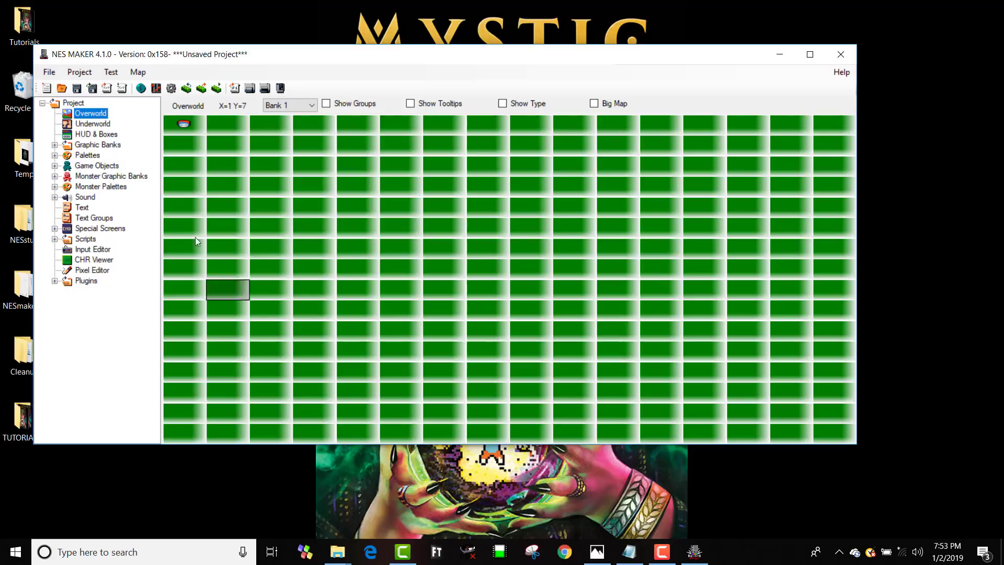
click(54, 166)
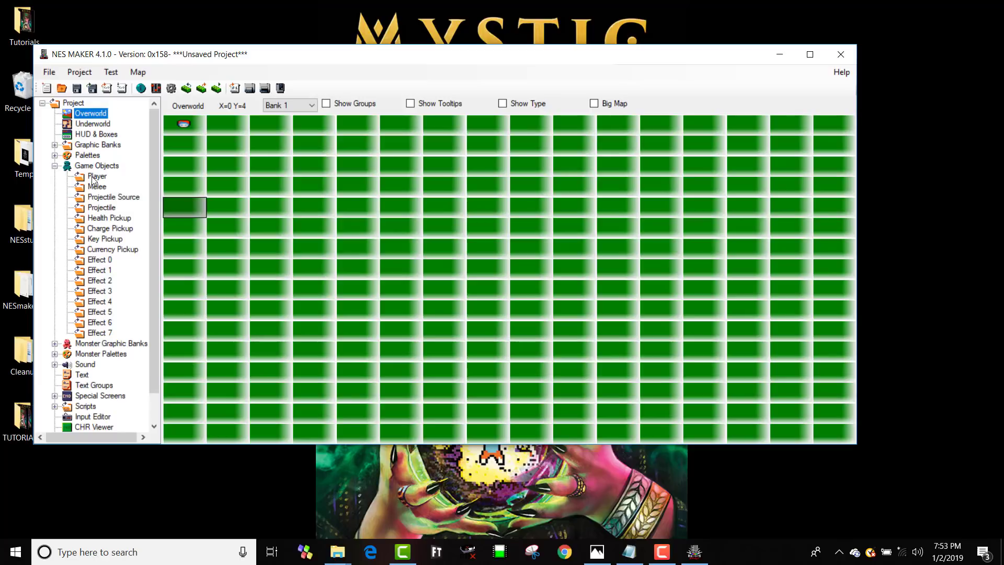
click(96, 177)
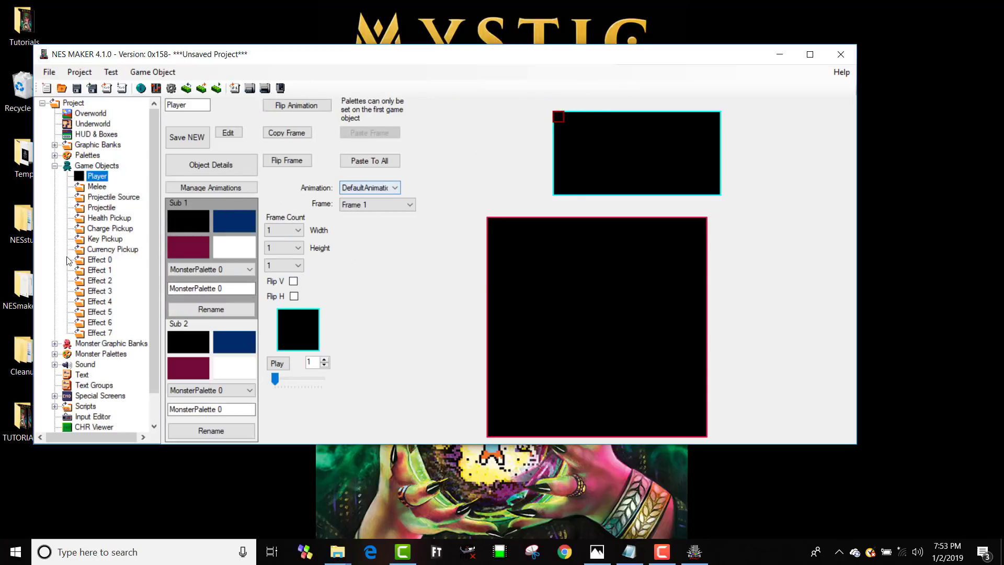
- Examine Palette 0 and the list of all palettes, and collapse the Palettes and Game Objects branches
click(55, 155)
click(67, 176)
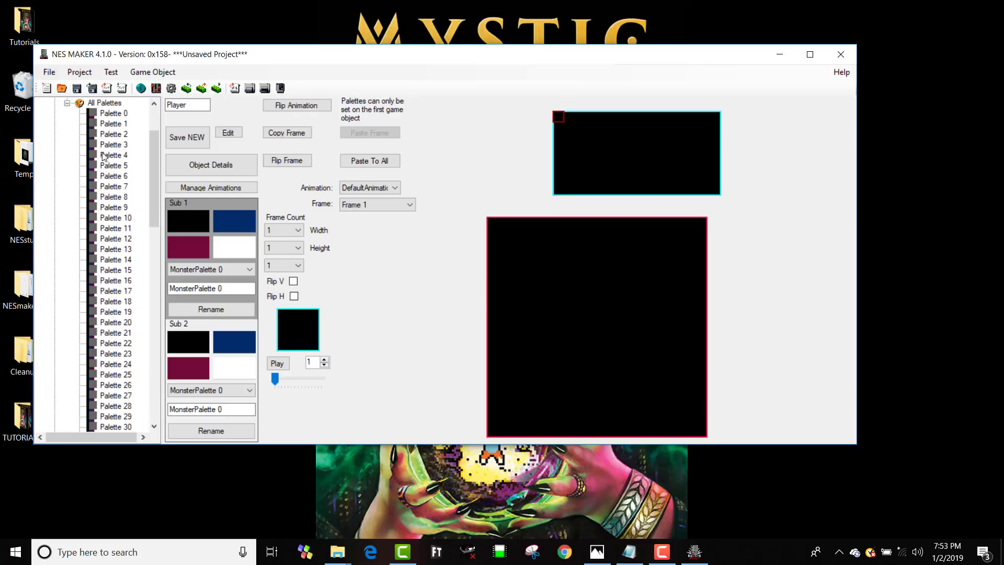
click(107, 114)
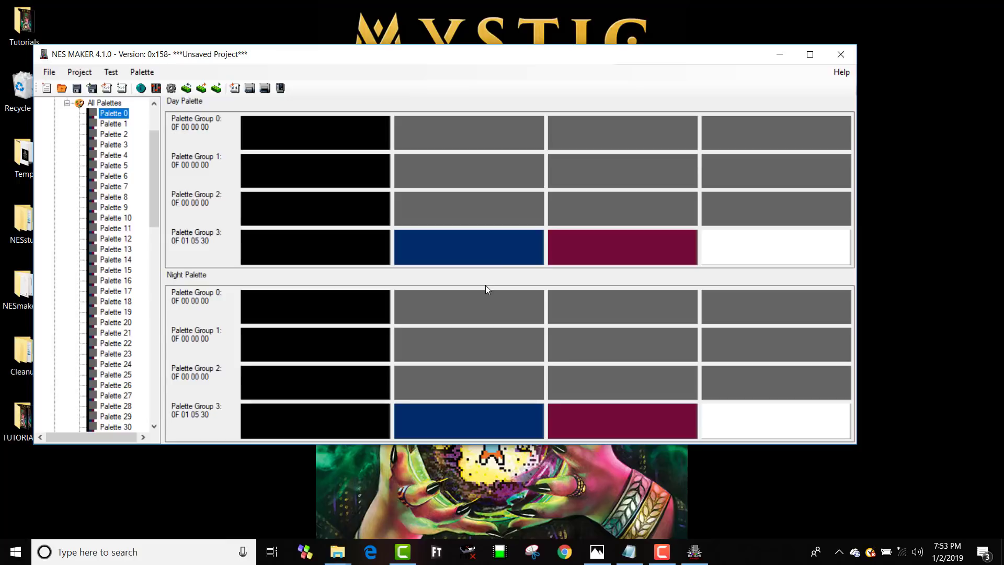
scroll(88, 108, down, 12)
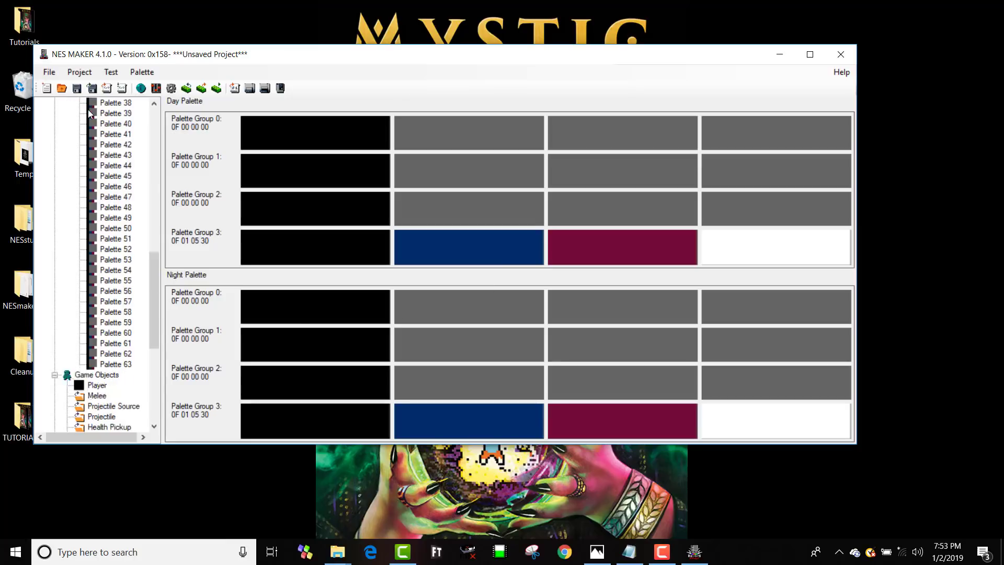
scroll(79, 104, up, 12)
scroll(85, 154, up, 3)
click(54, 155)
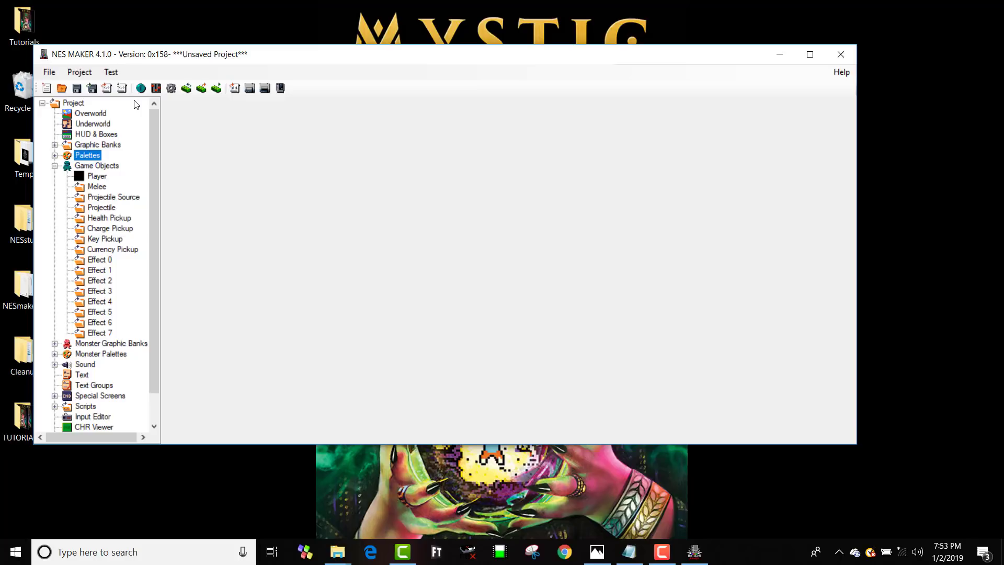
click(55, 165)
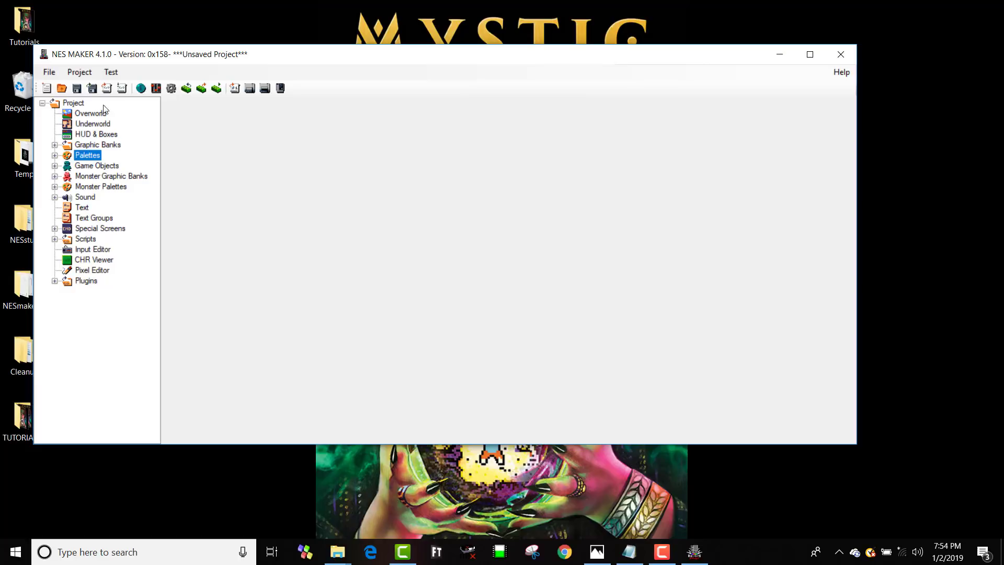
- Create a new project with blank tilesets in folder MyTestGame, using Base.MOD as the starting module, and expand its project tree
click(57, 74)
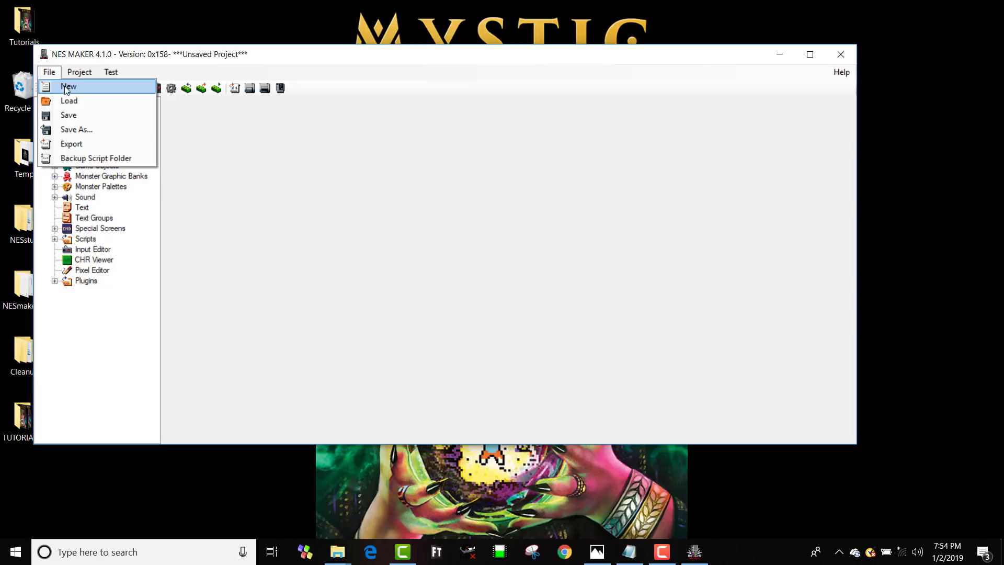
click(67, 89)
drag(124, 48, 256, 64)
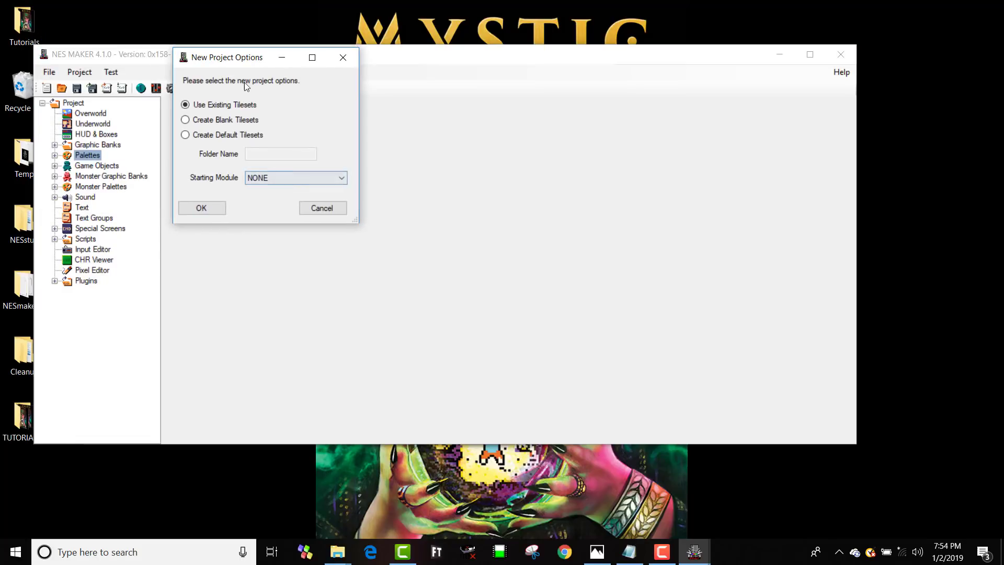
click(219, 120)
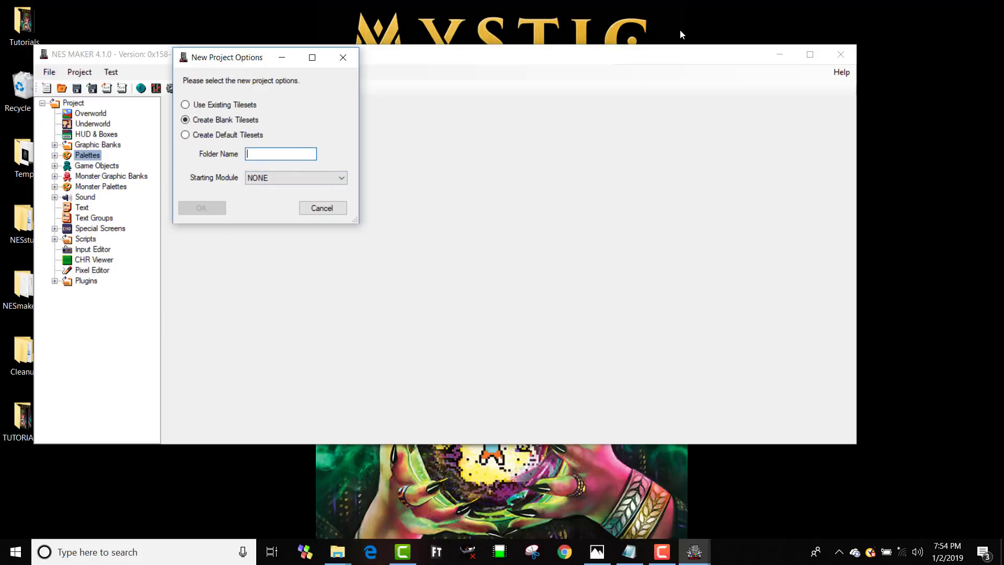
text(MyTestGame)
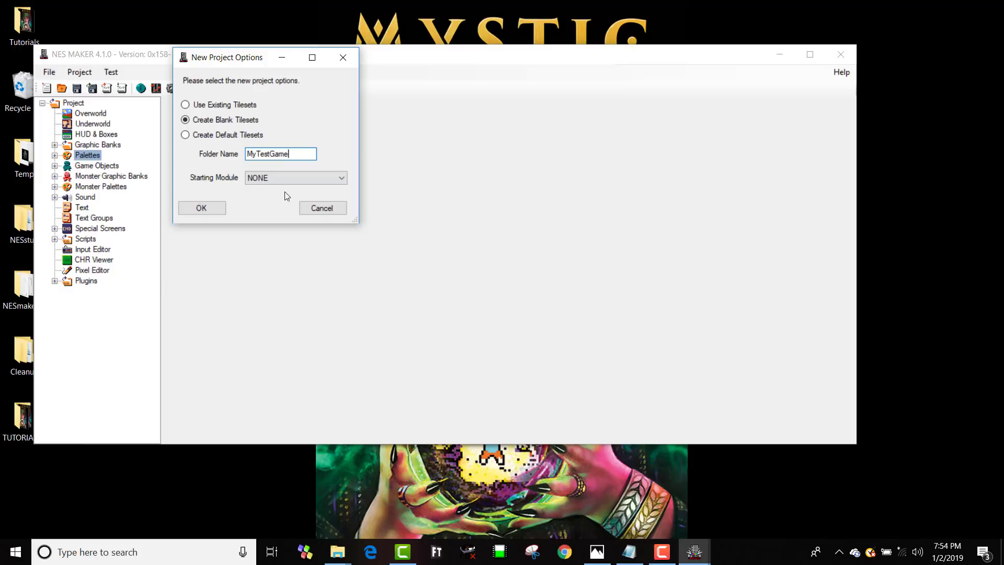
click(277, 178)
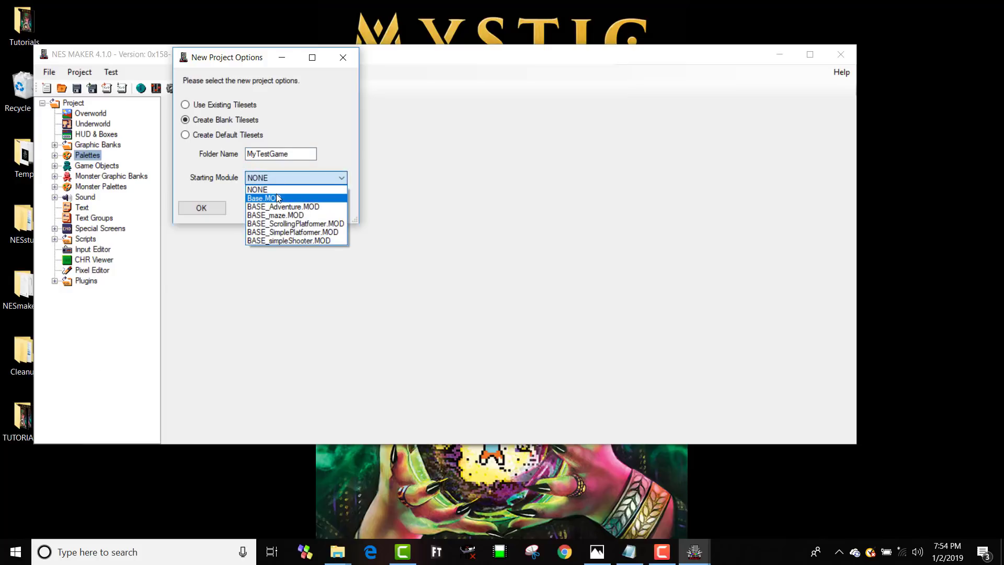
click(277, 196)
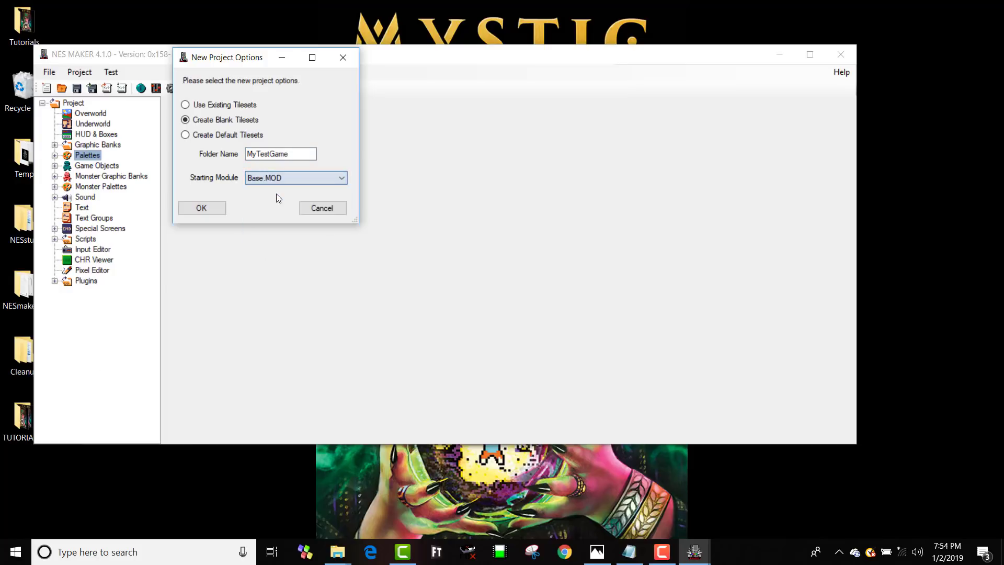
click(202, 208)
double_click(73, 103)
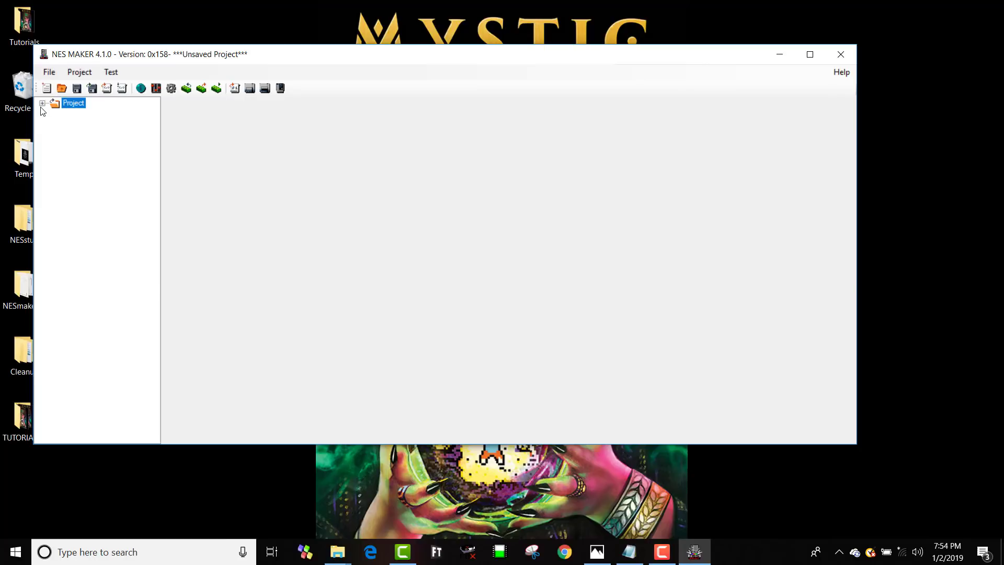
- Switch to File Explorer, inspect the tileset images in the MyTestGame folder under GraphicAssets, and close the window
click(338, 553)
click(333, 525)
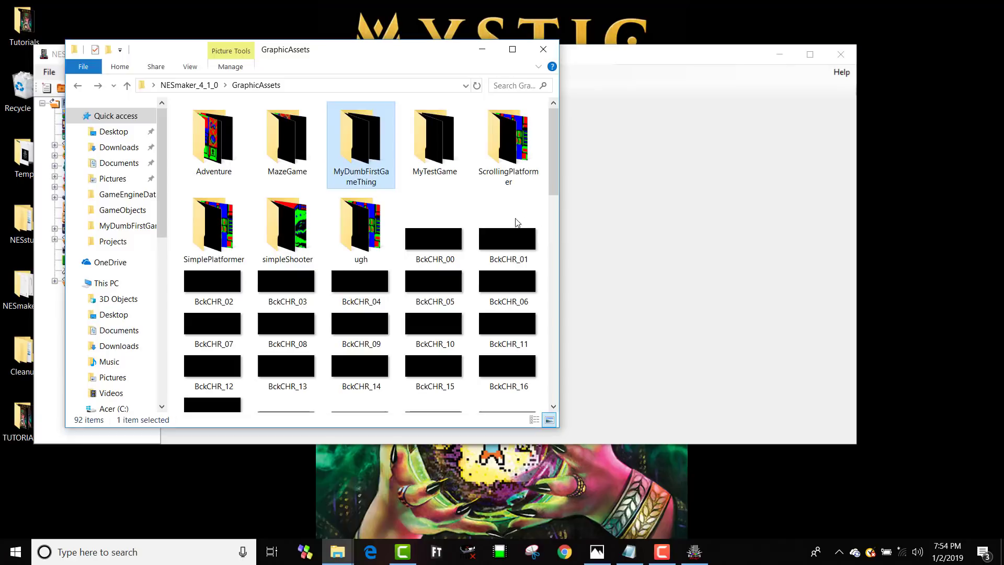
drag(381, 48, 433, 65)
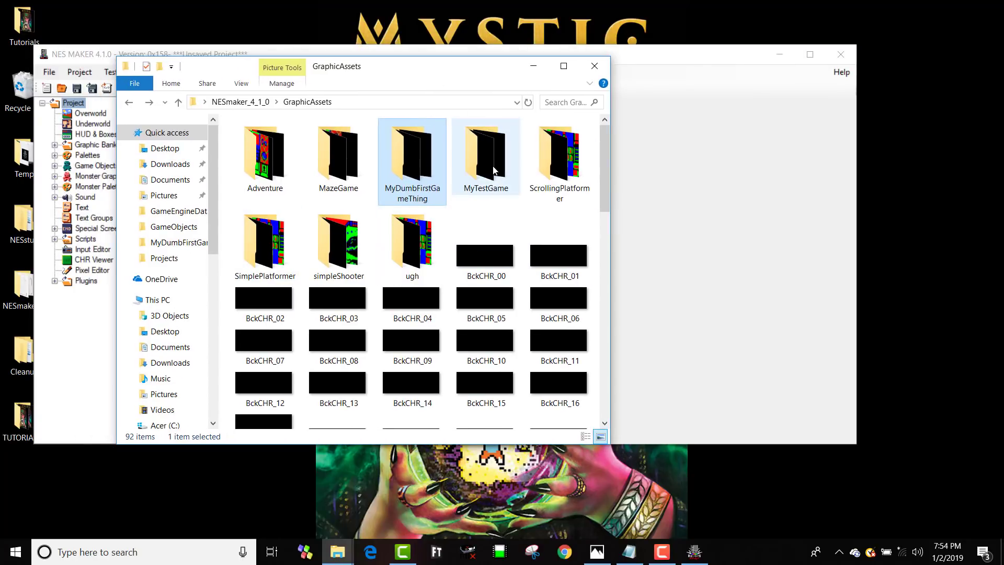
click(499, 150)
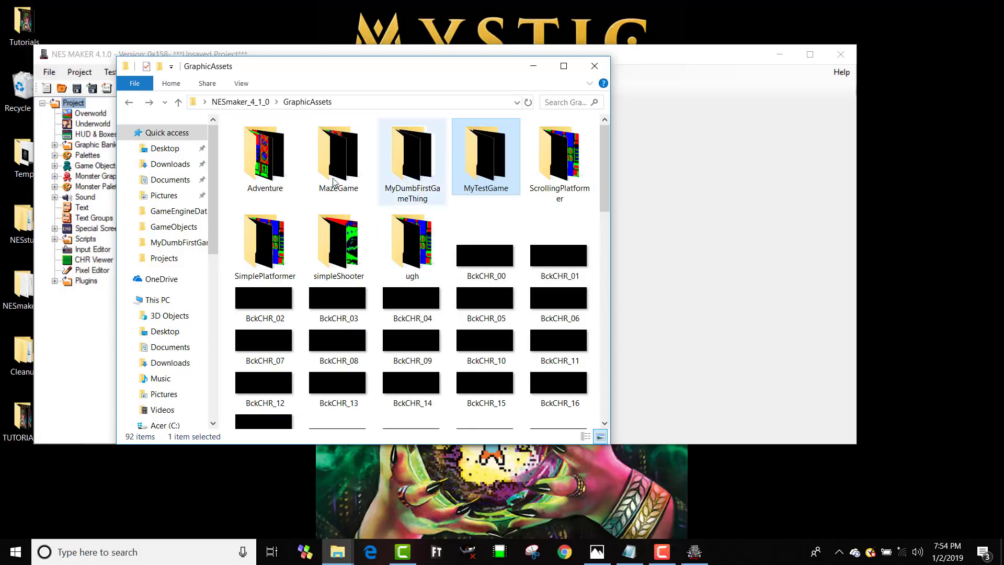
double_click(486, 173)
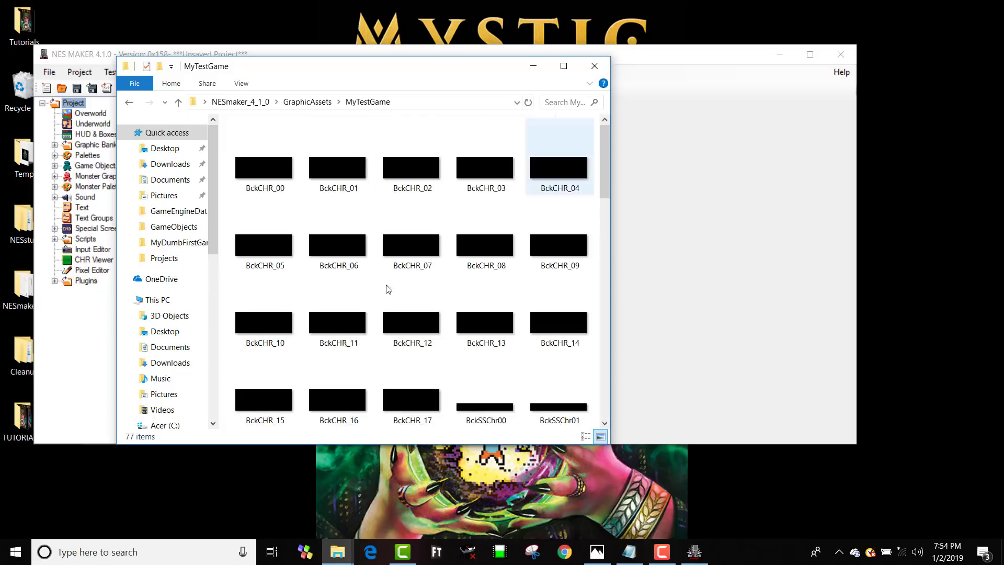
ctrl+scroll(276, 191, down, 2)
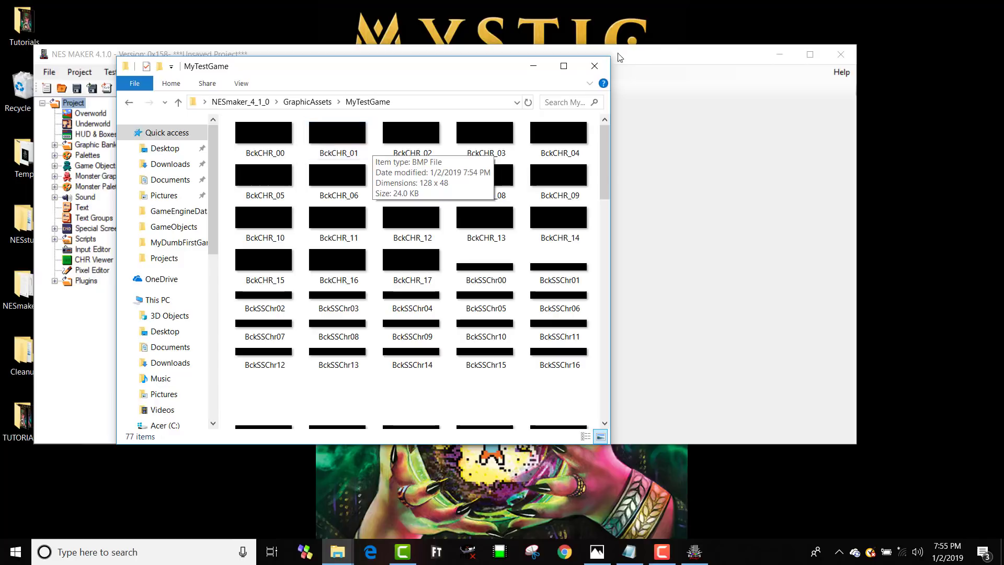
click(594, 66)
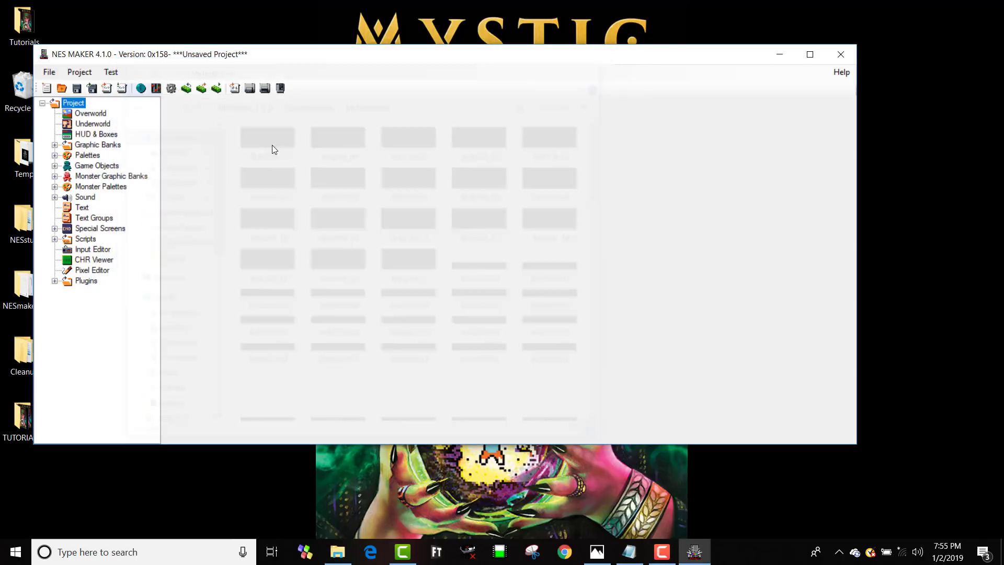
- Review the script defines in the Project Settings, including the Tile Collision 00 entry, and close the settings
click(170, 88)
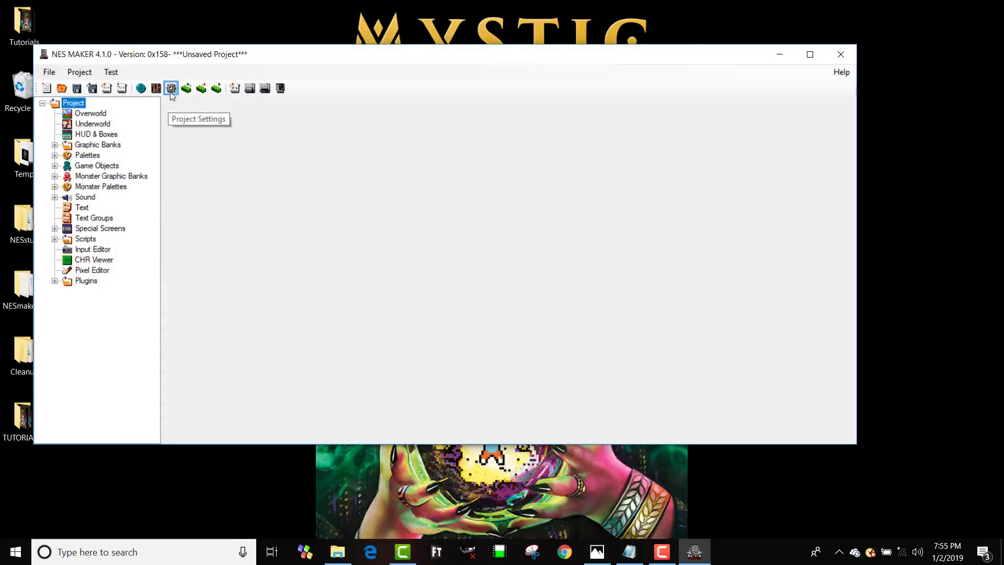
click(205, 86)
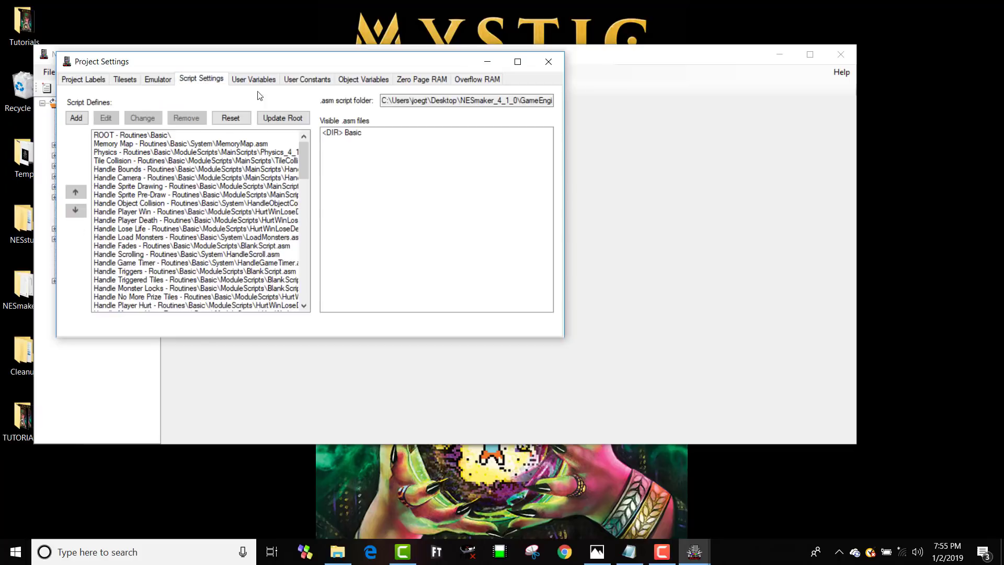
drag(563, 335, 954, 500)
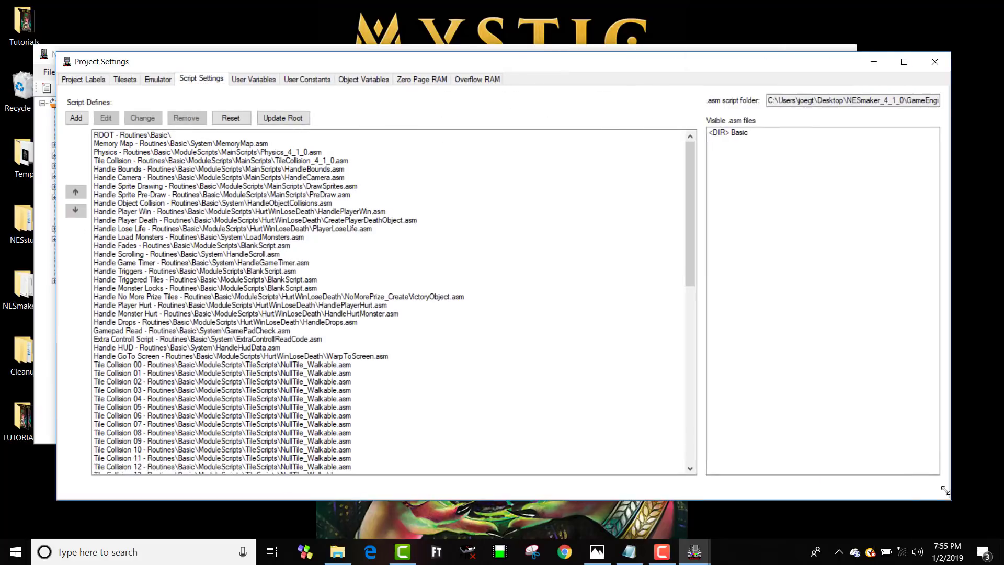
drag(693, 218, 726, 442)
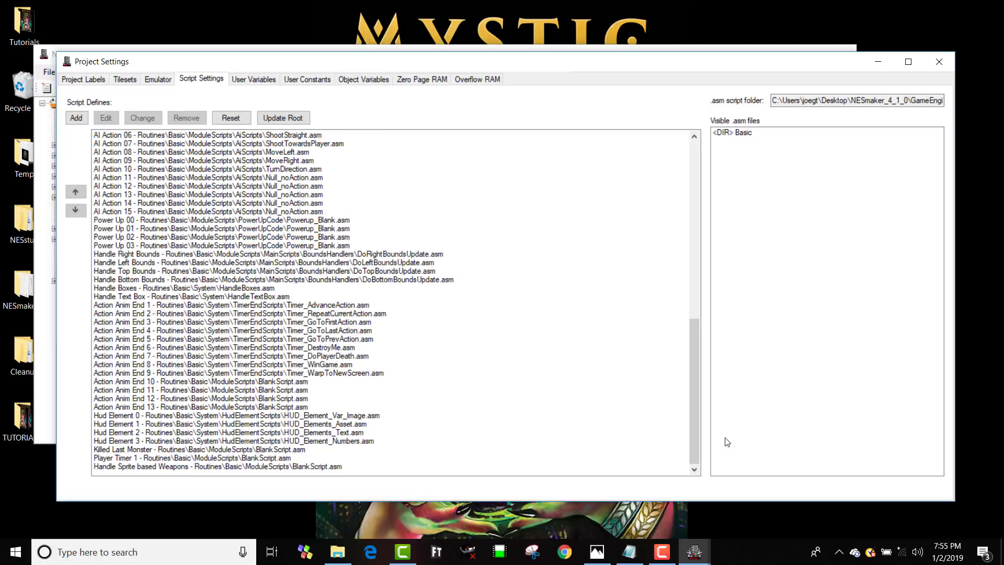
scroll(577, 270, up, 14)
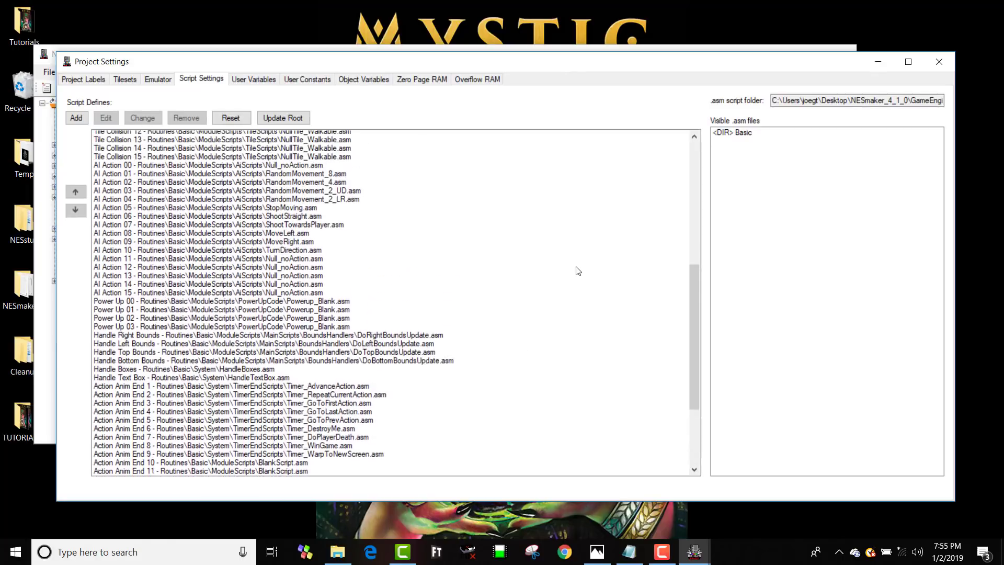
scroll(575, 256, up, 5)
scroll(544, 274, down, 5)
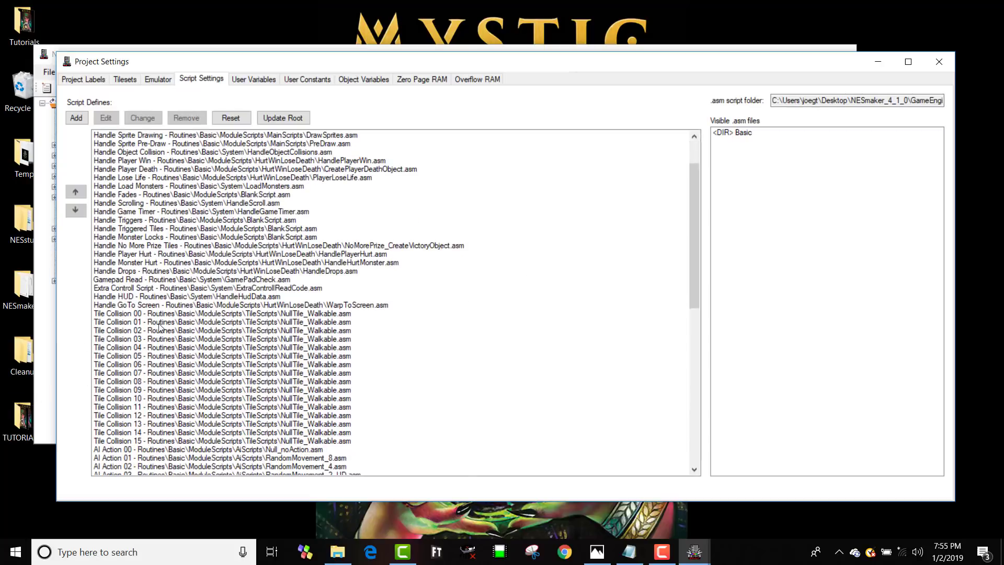
click(177, 317)
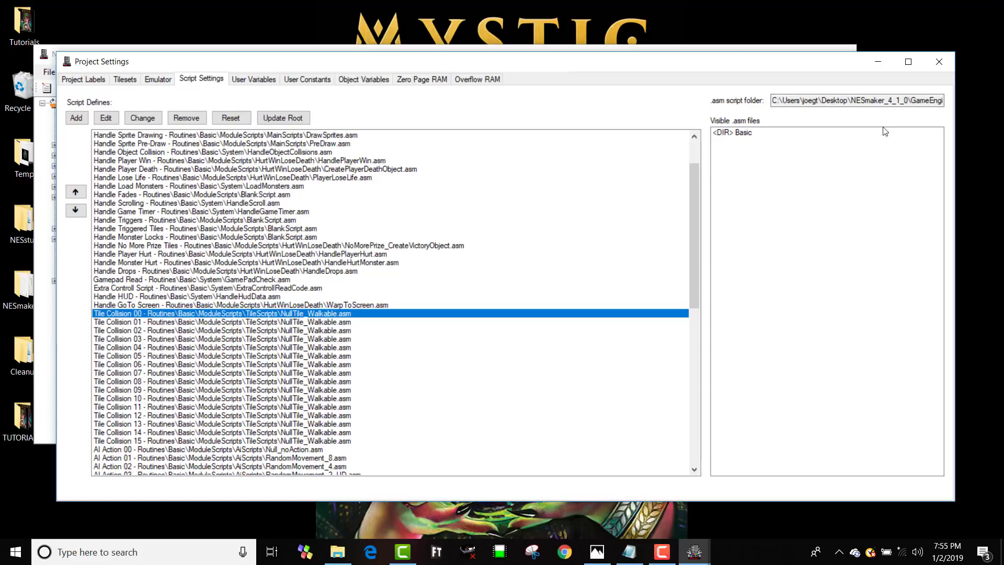
click(939, 62)
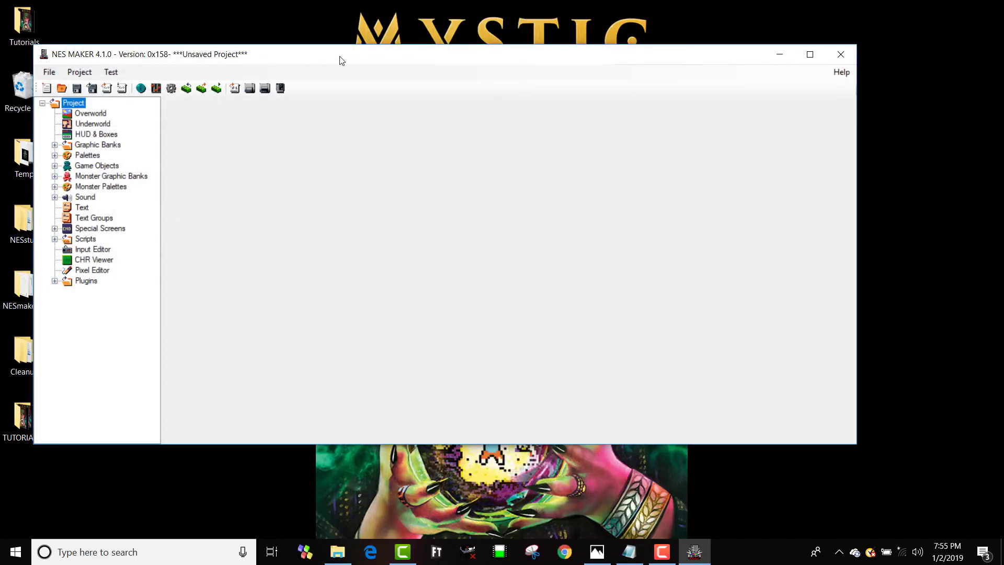
- Export and test the project in the default emulator, and confirm closing the game window
mouse_move(340, 61)
mouse_down()
mouse_move(368, 51)
mouse_move(354, 60)
mouse_up()
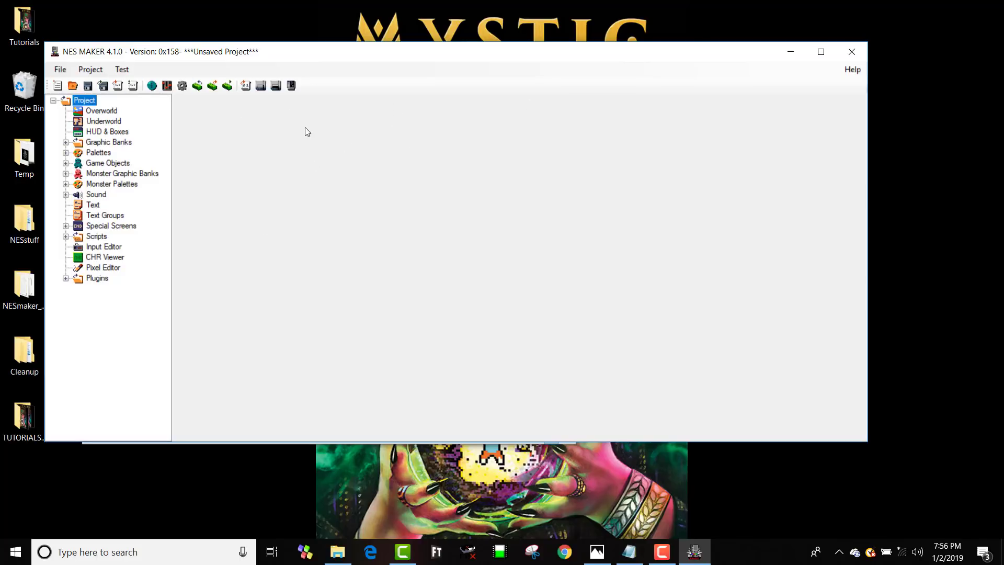
click(261, 86)
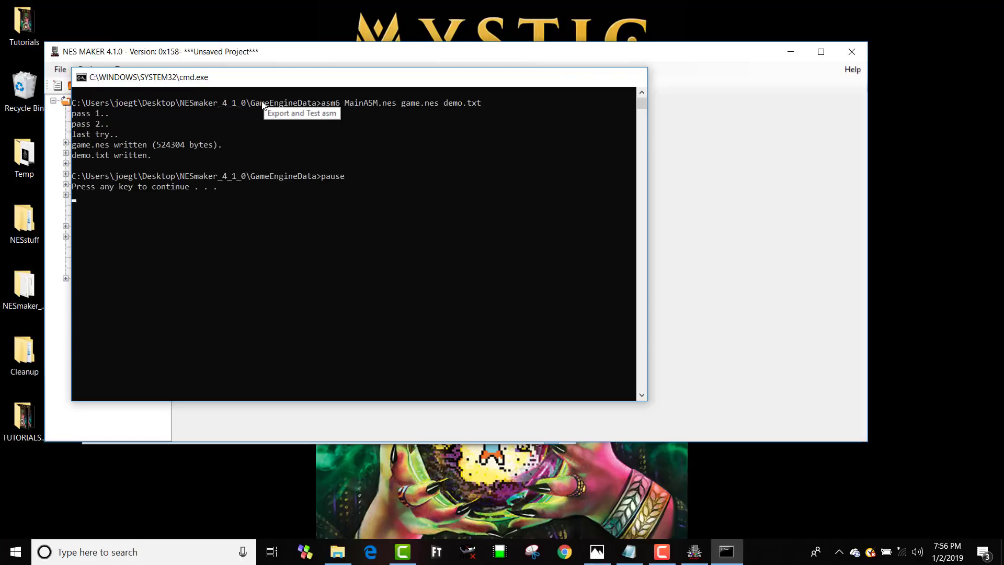
key(Return)
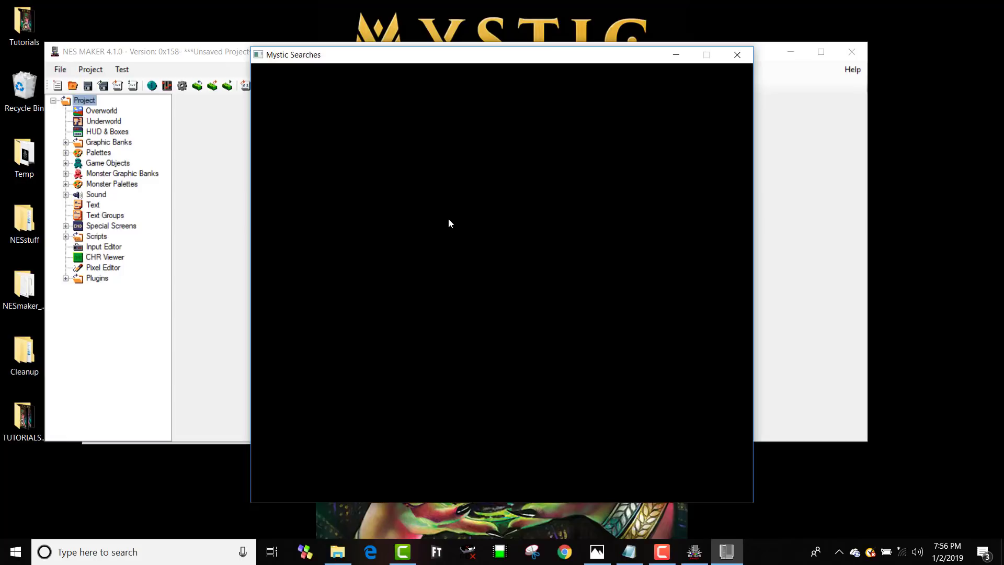
click(737, 54)
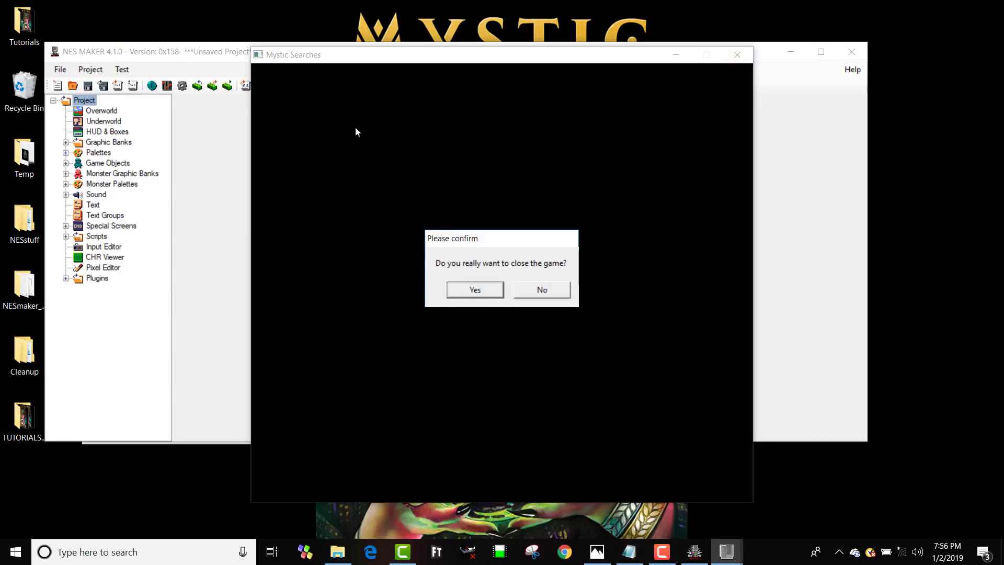
click(456, 288)
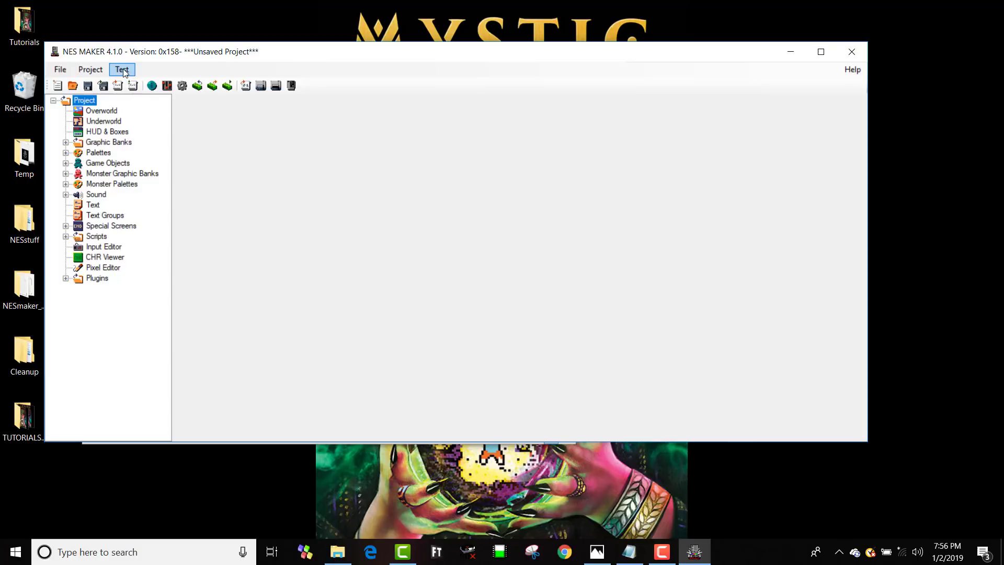
- In the Project Settings, set the emulator to Mesen.exe from the Desktop folder NESstuff\Mesen
click(181, 86)
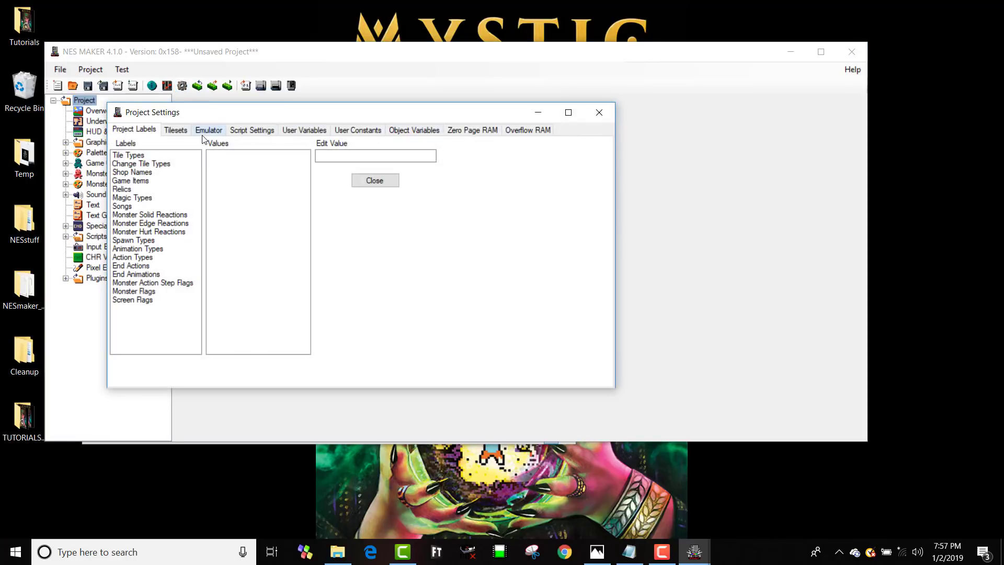
click(207, 130)
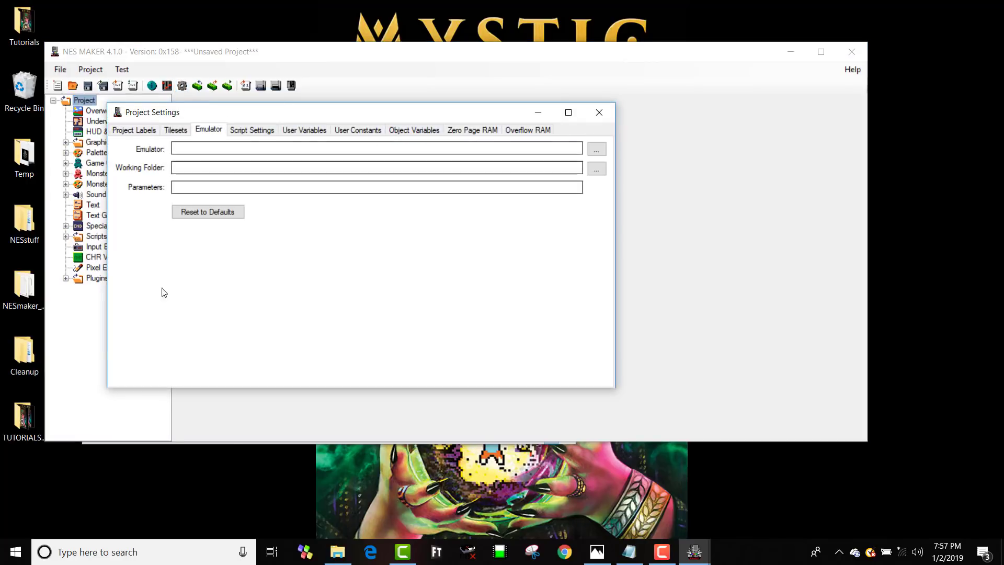
click(181, 149)
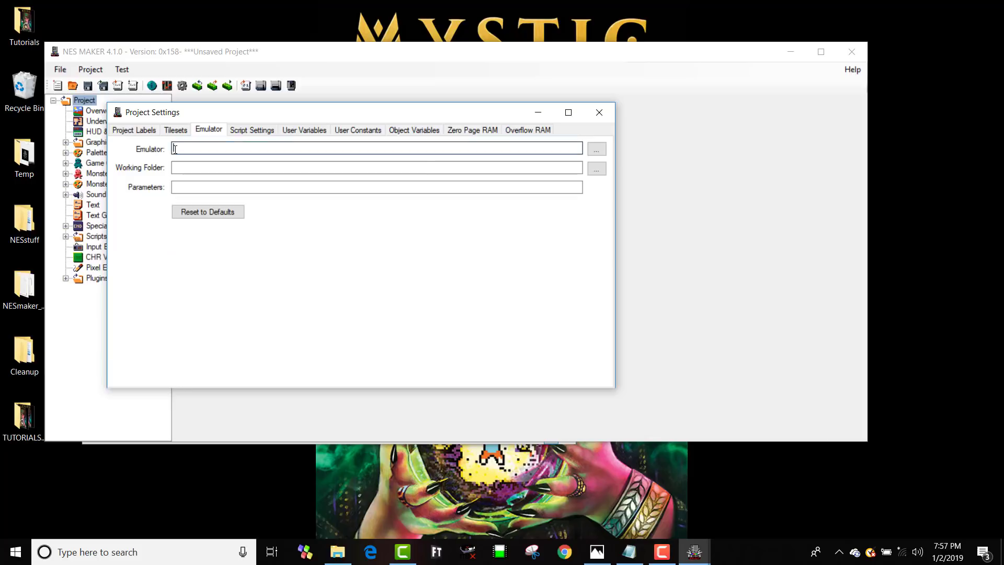
click(597, 149)
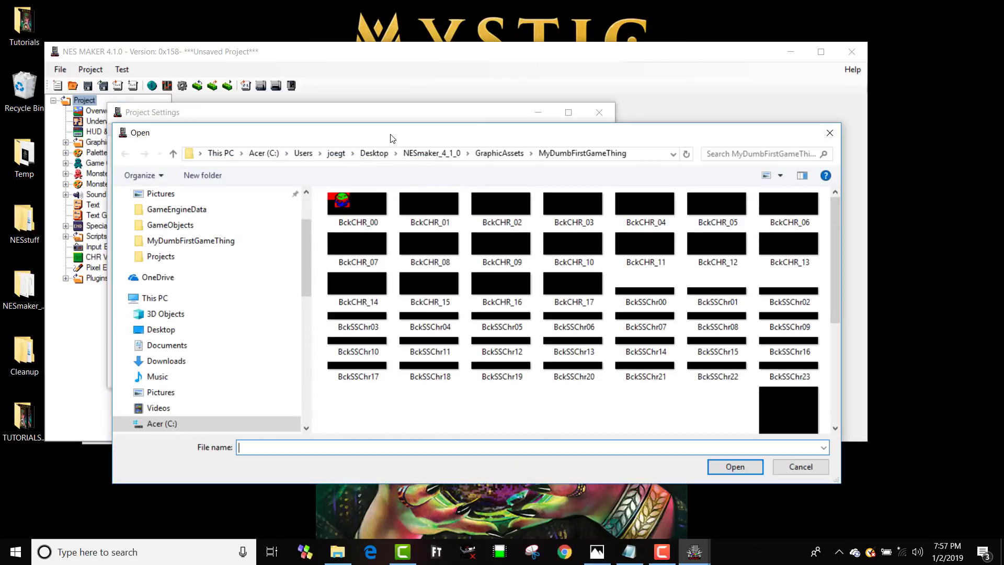
scroll(284, 213, up, 2)
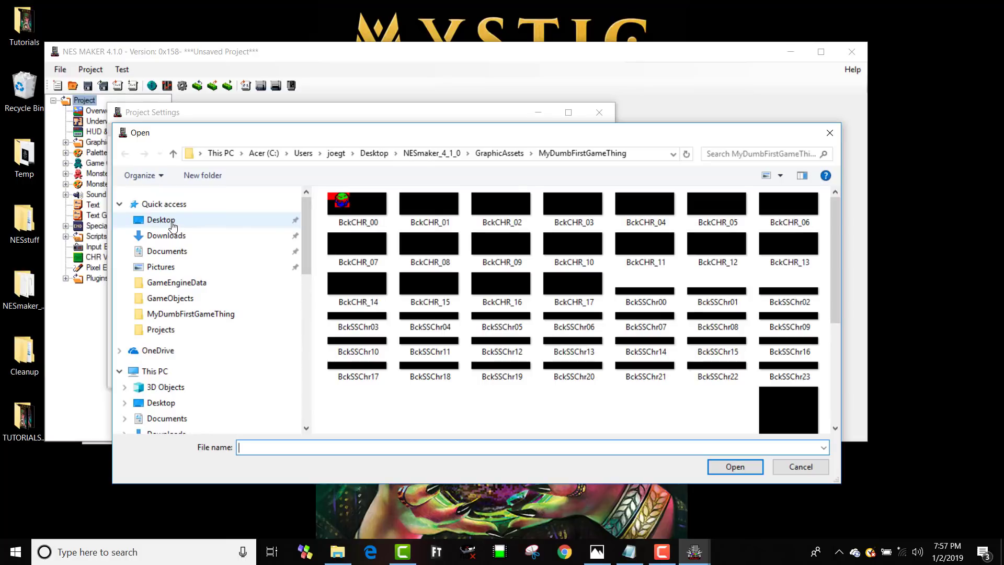
click(173, 225)
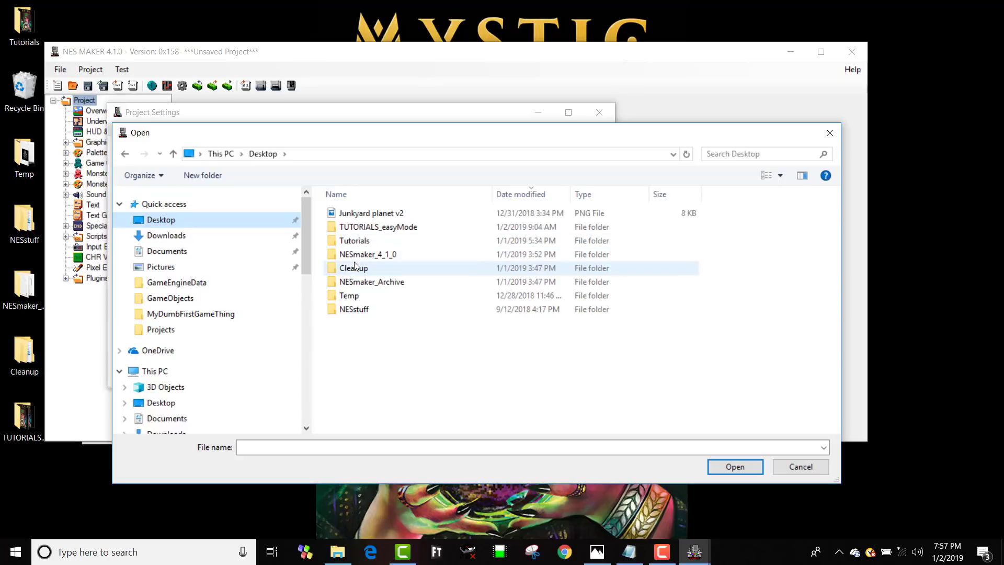
click(360, 311)
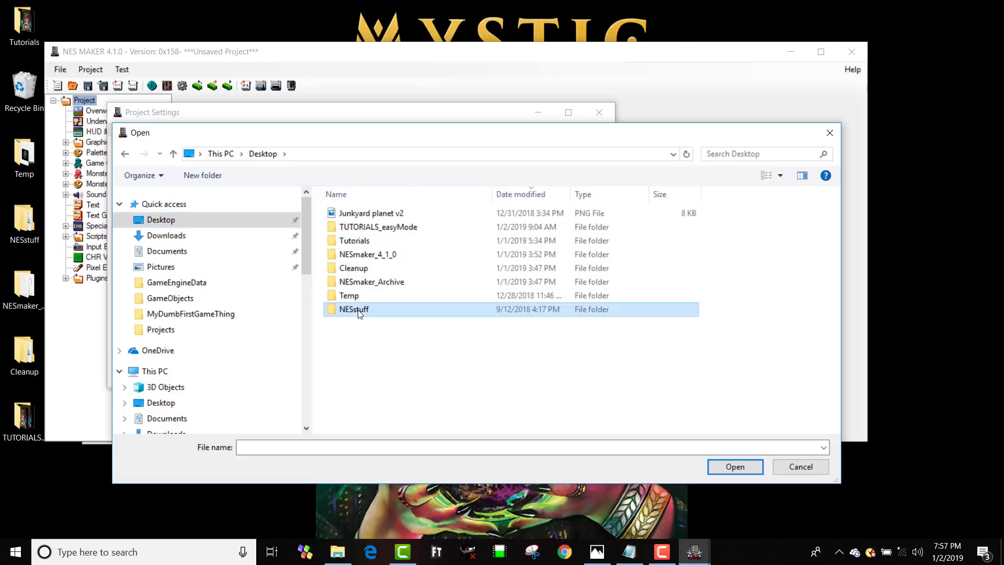
double_click(360, 309)
double_click(381, 266)
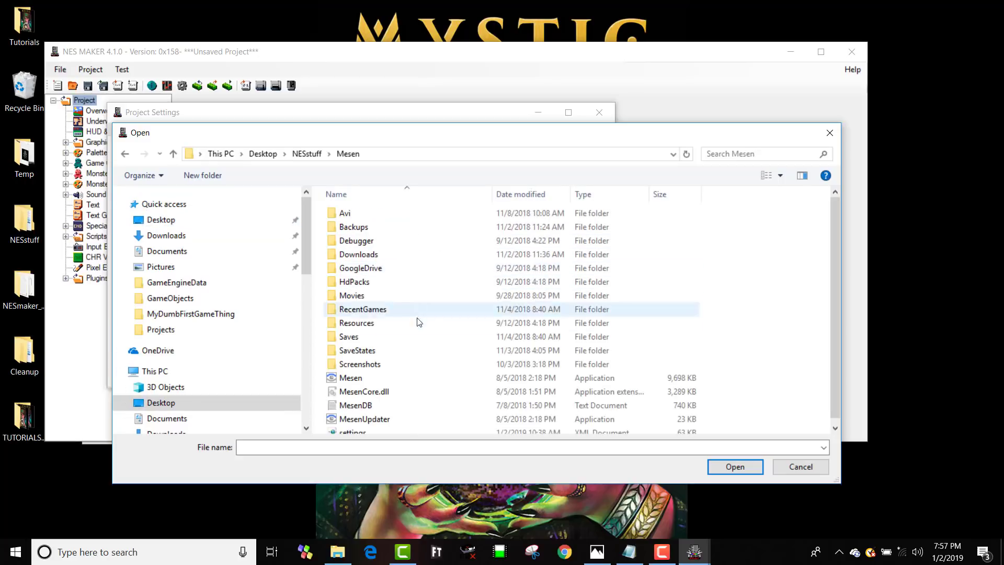
scroll(412, 318, down, 1)
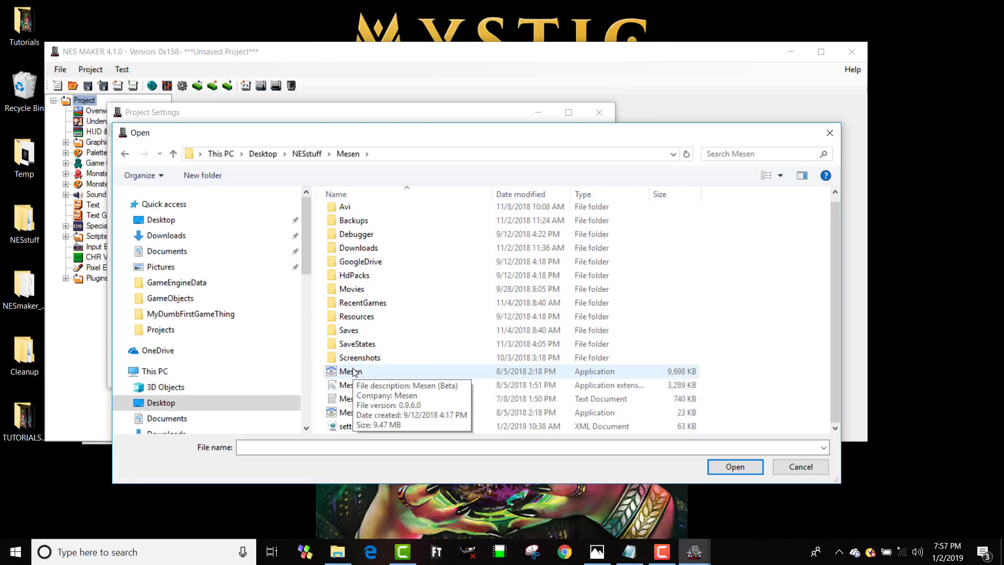
click(354, 372)
double_click(355, 372)
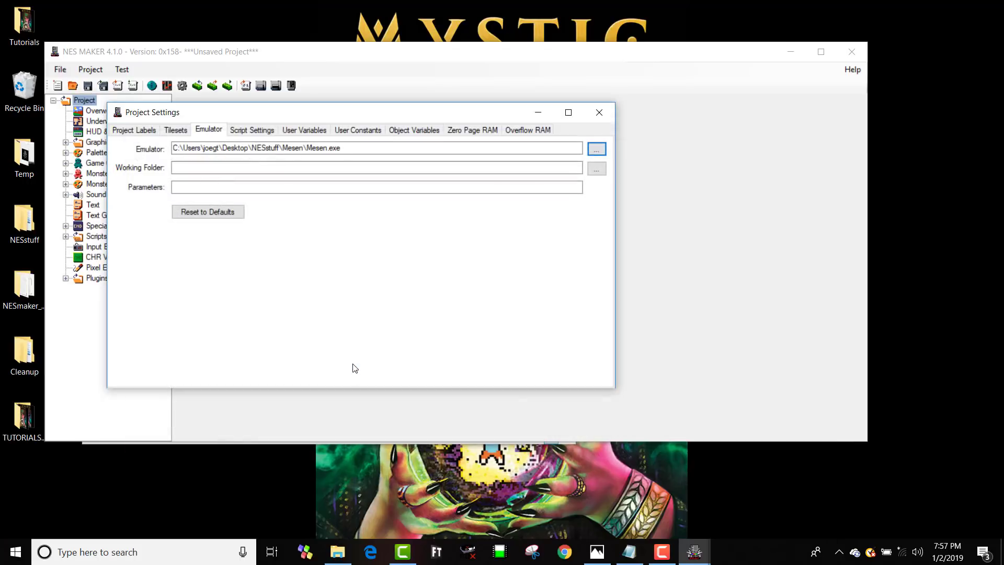
- Set the emulator's working folder to NESmaker_4_1_0\GameEngineData on the Desktop with game.nes as the parameter, and close the Project Settings
click(596, 168)
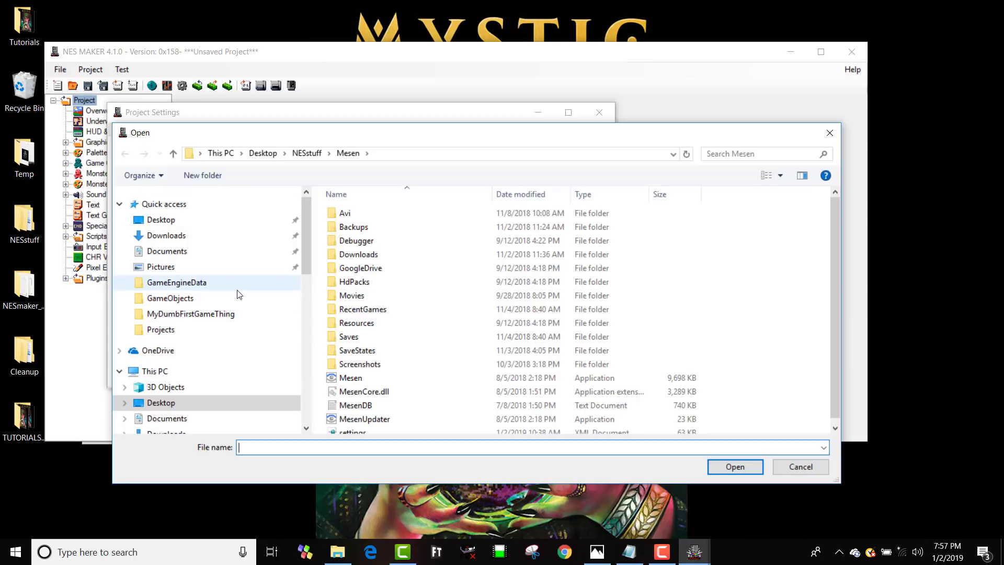
click(246, 220)
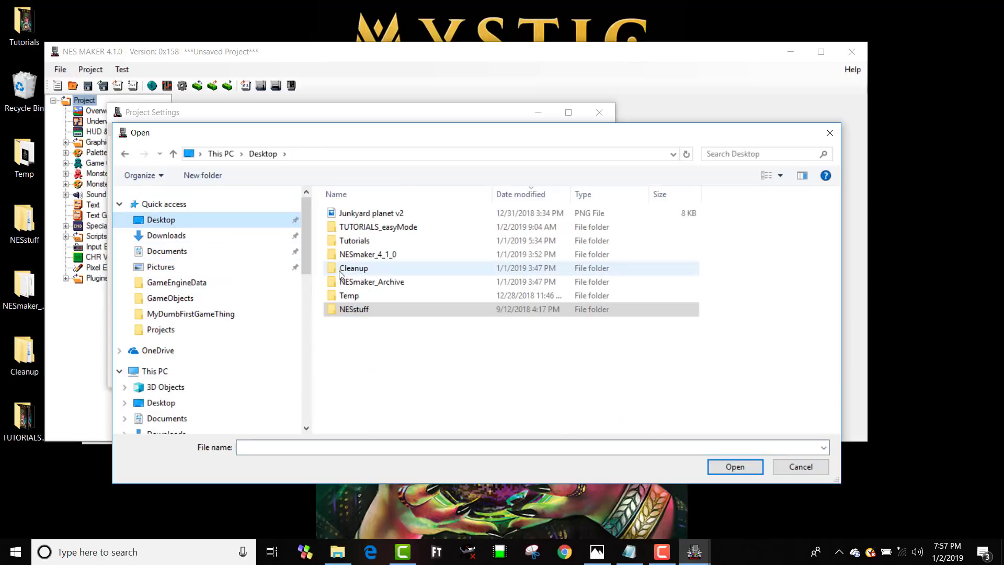
double_click(380, 255)
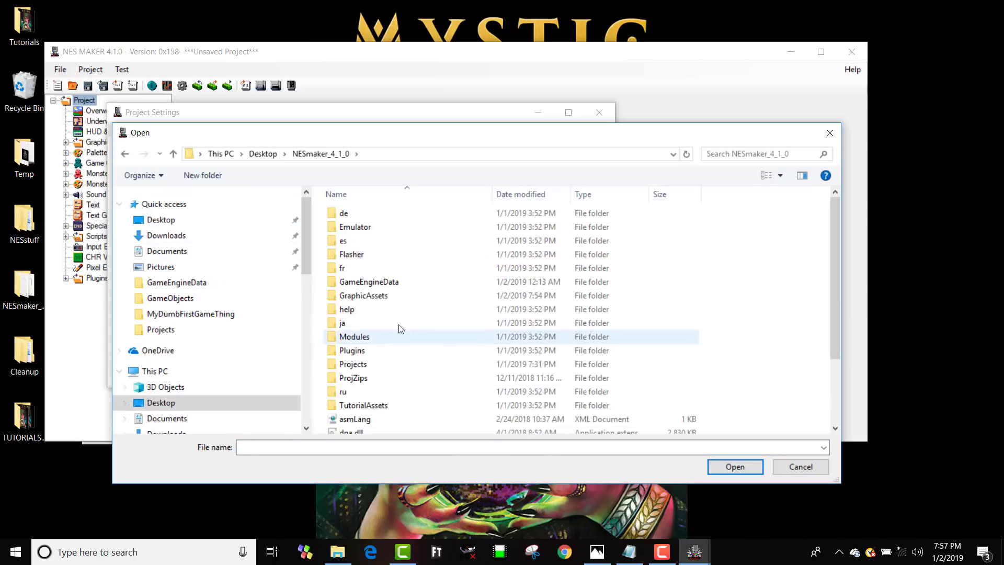
double_click(386, 285)
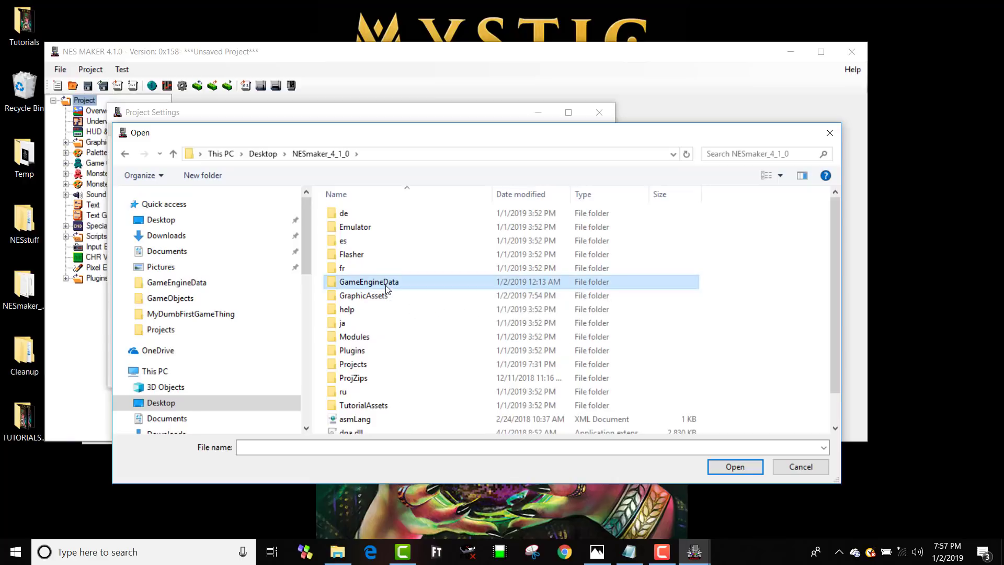
double_click(350, 364)
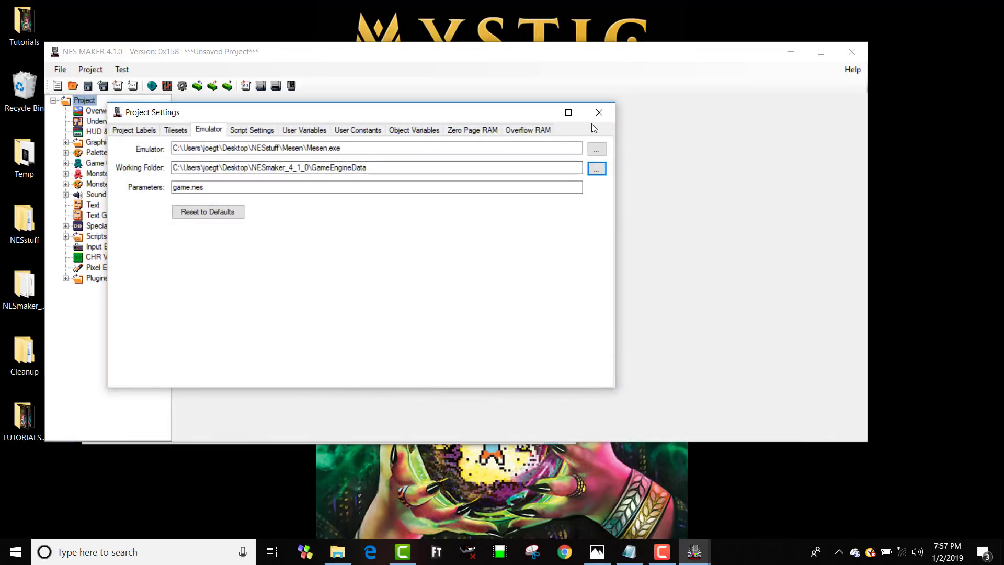
click(599, 112)
- Export and test the project in Mesen, and look over the emulator's available tools such as the Debugger
click(261, 85)
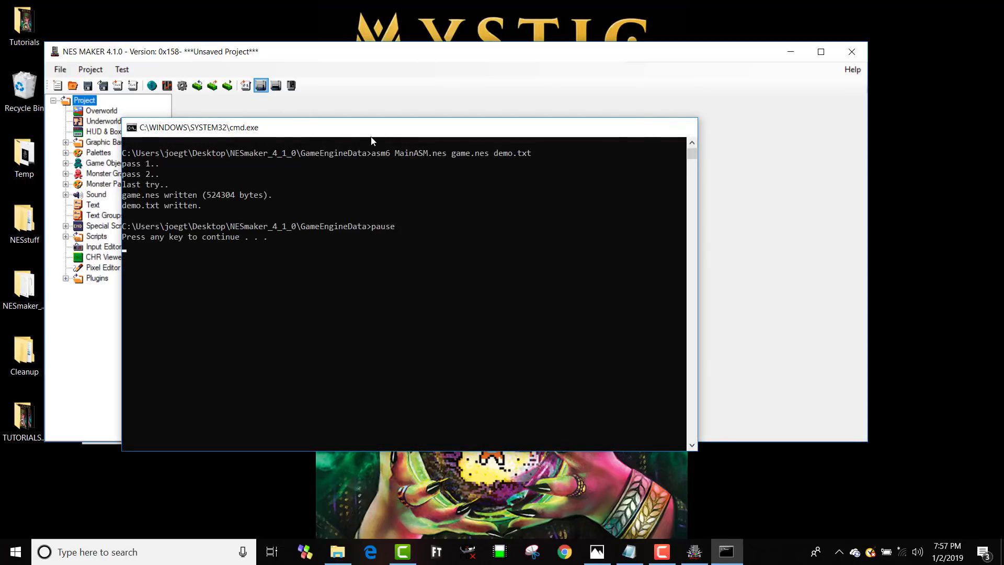
key(Return)
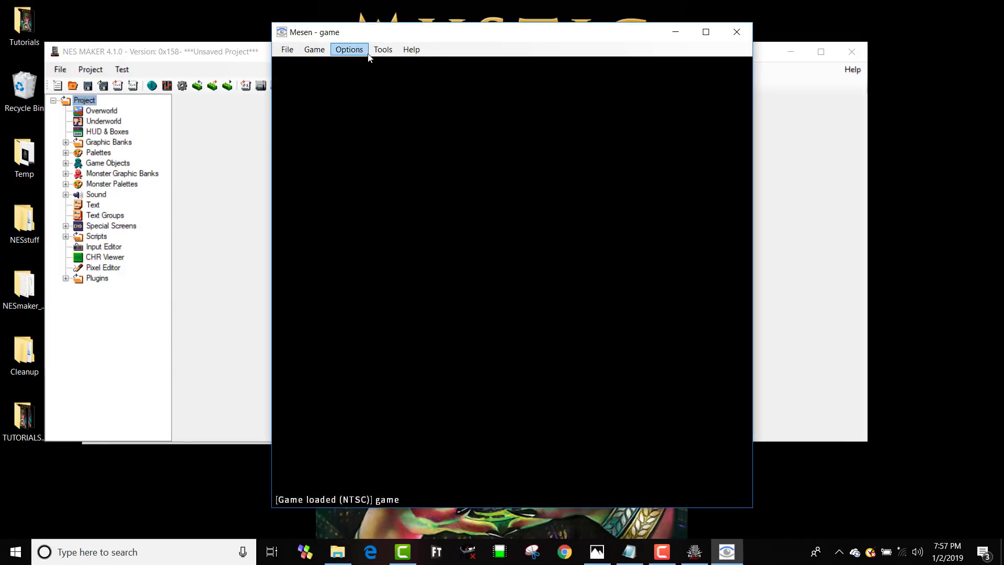
click(384, 50)
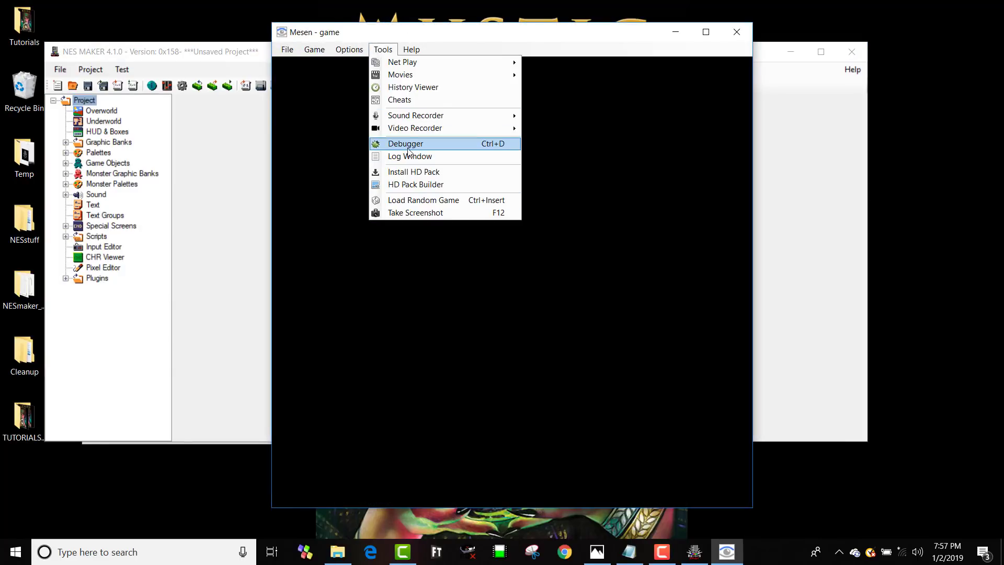
mouse_move(412, 49)
click(475, 41)
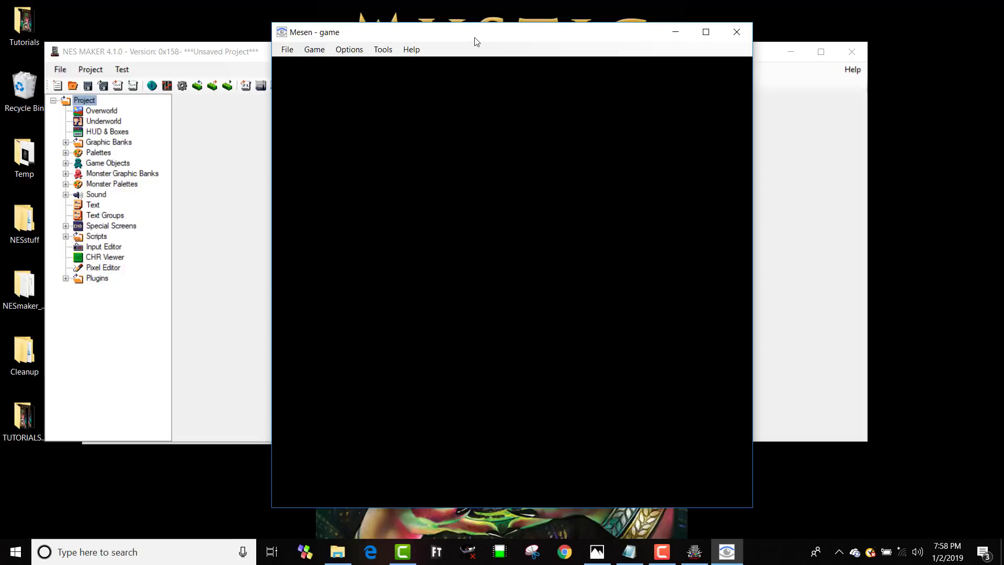
- Examine the nametable, sprite, CHR and palette views in Mesen's PPU Viewer, and close the viewer and the emulator
key(ctrl+p)
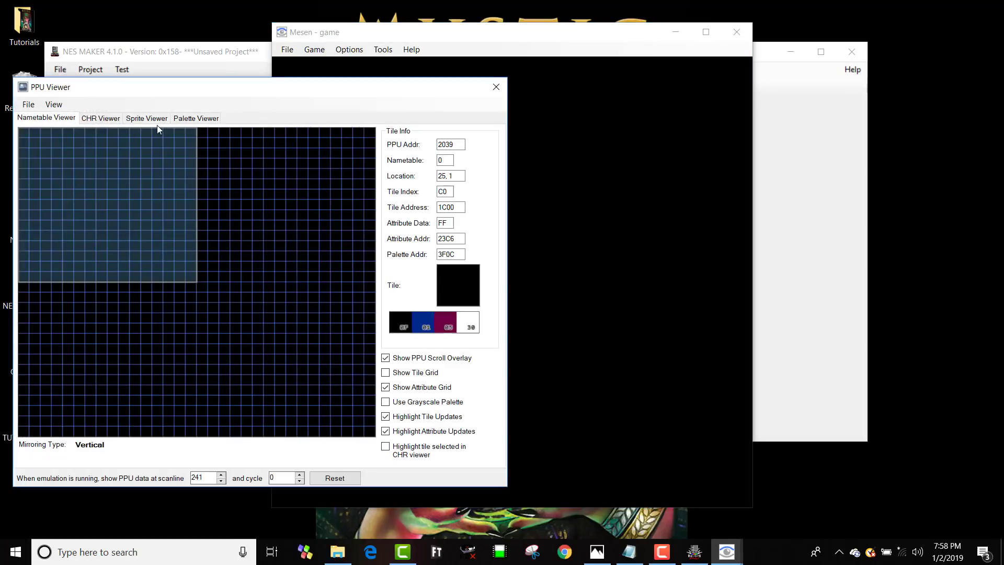
click(151, 119)
click(100, 118)
click(140, 122)
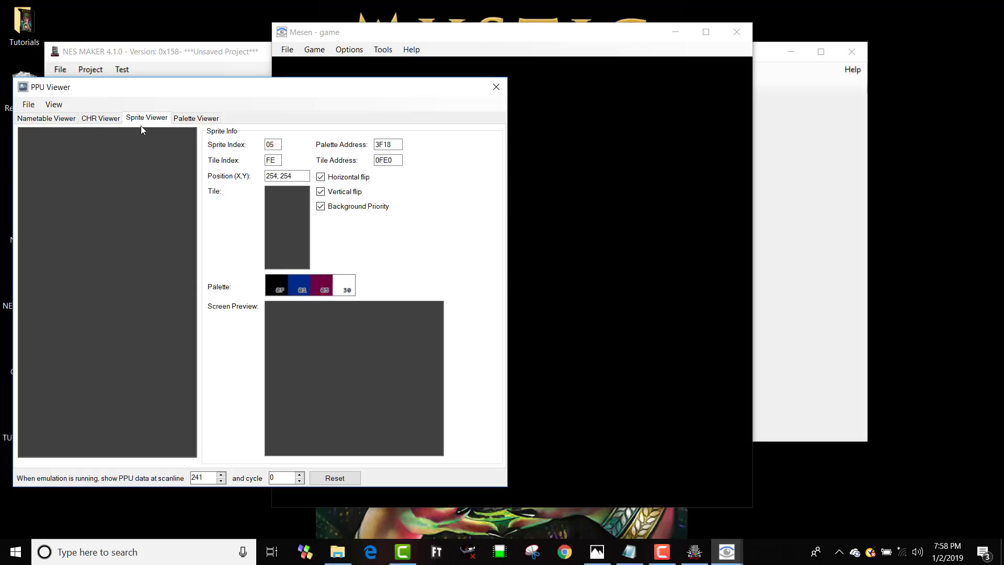
click(111, 120)
click(191, 120)
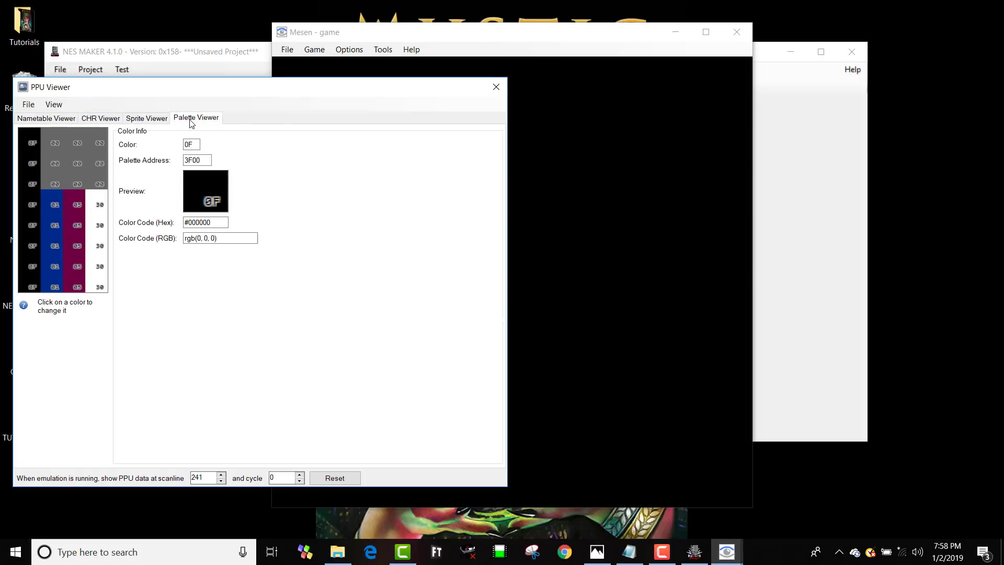
click(496, 87)
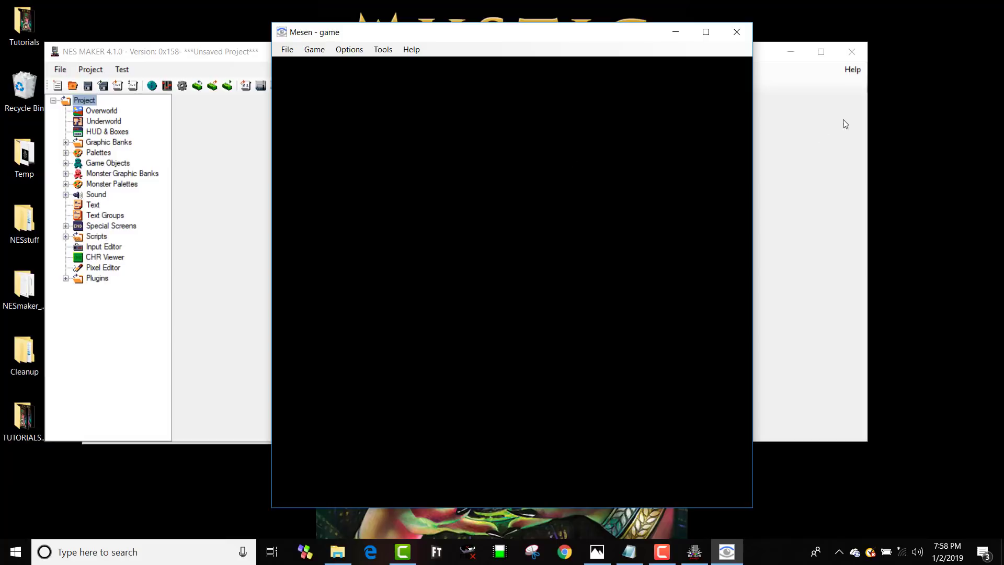
click(742, 32)
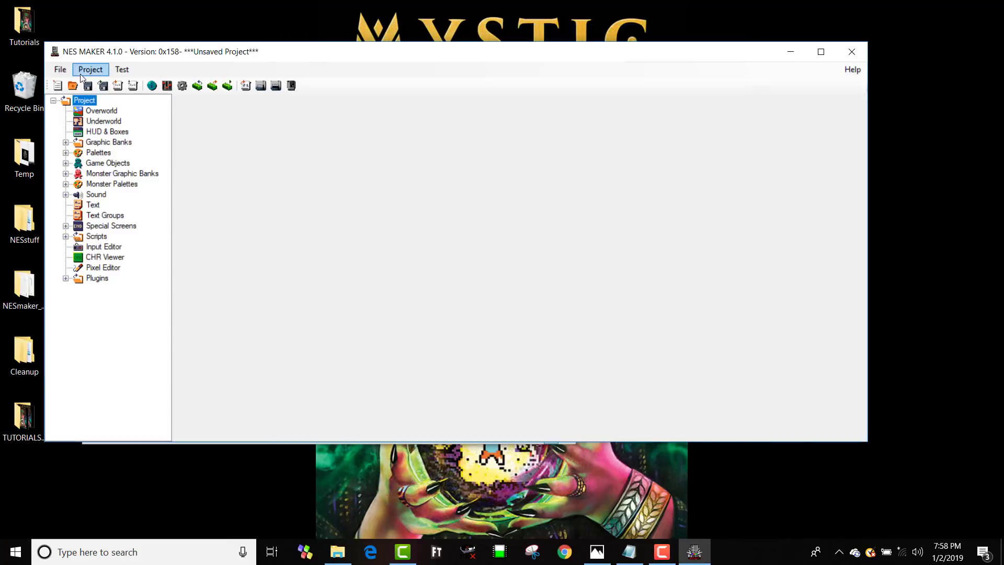
- Save the project as MyFirstGame in the Projects folder, and save it once more under the same name
click(60, 69)
click(86, 126)
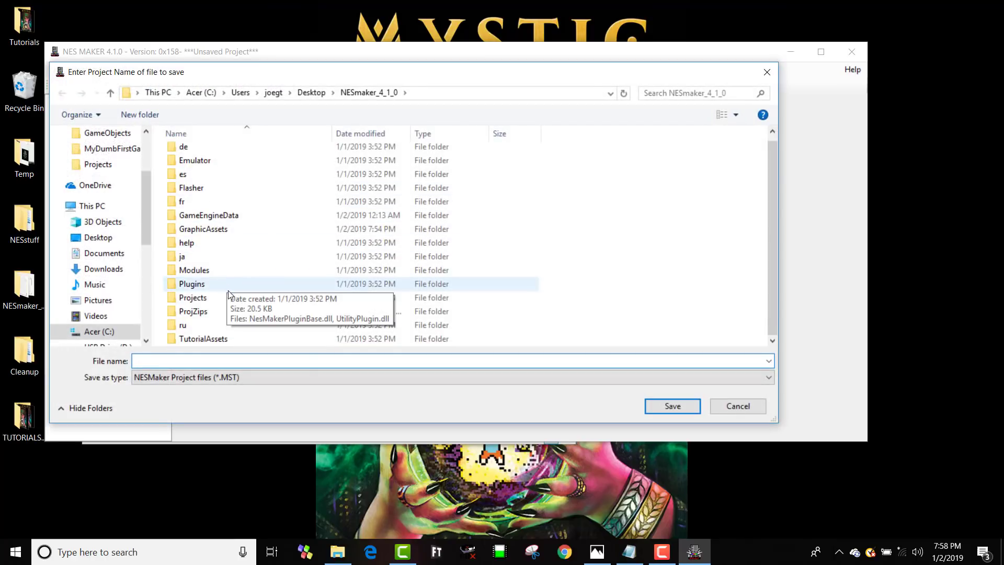
double_click(193, 298)
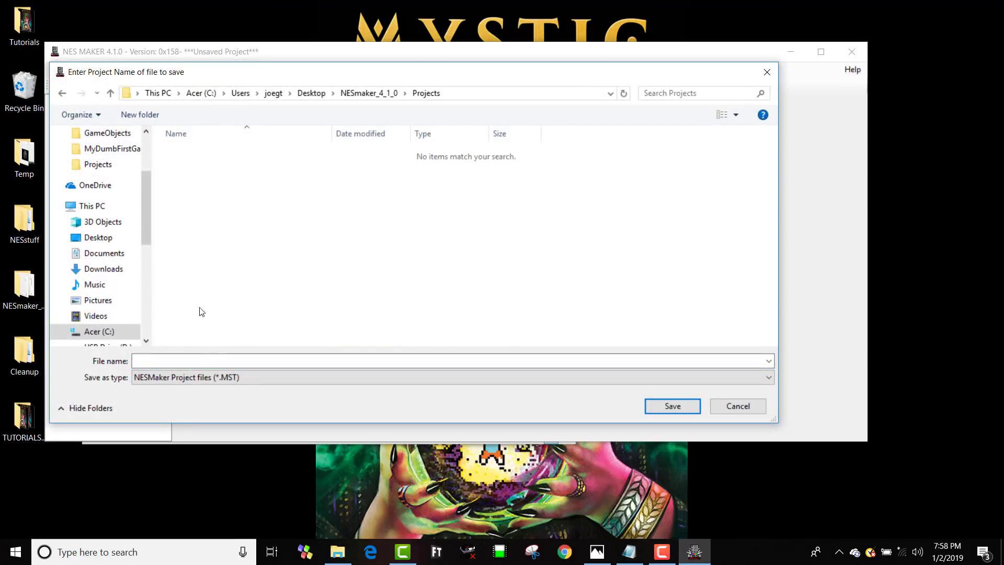
click(207, 356)
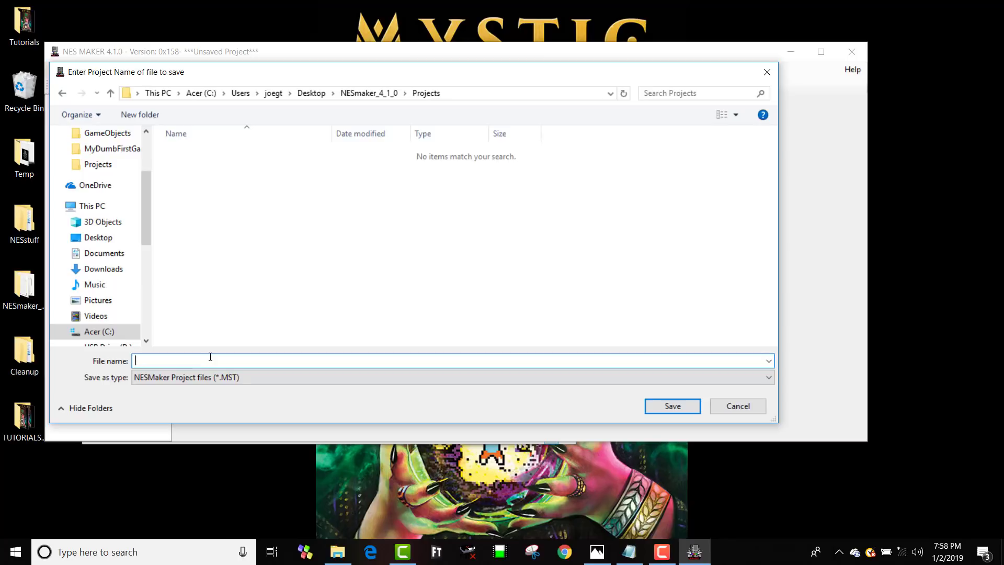
text(MyFirstGame)
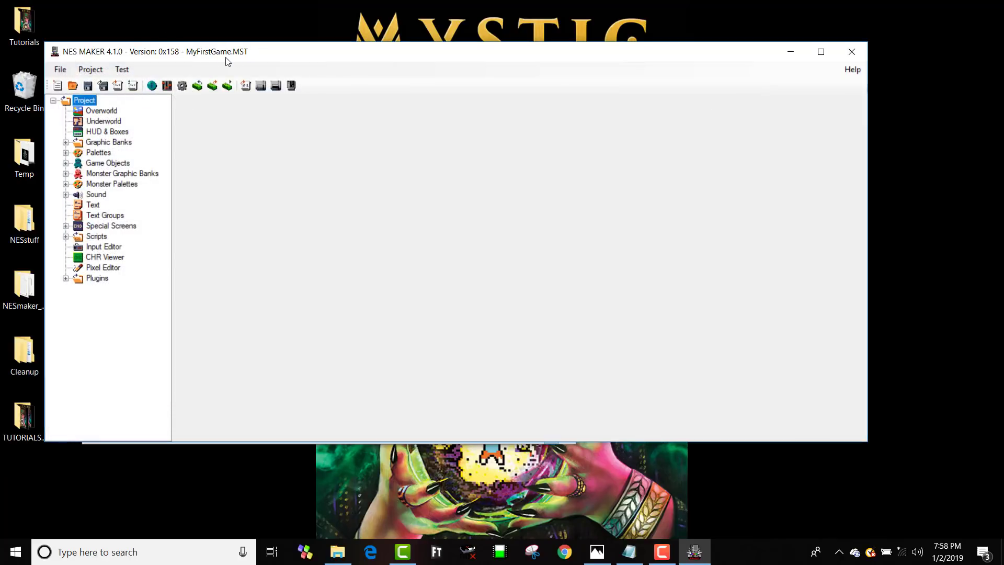
click(60, 69)
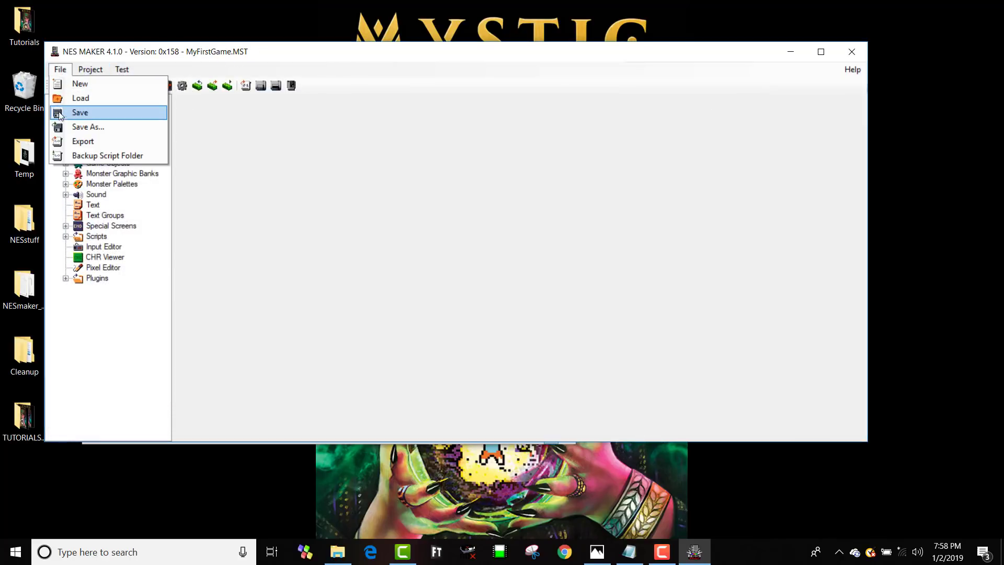
click(79, 112)
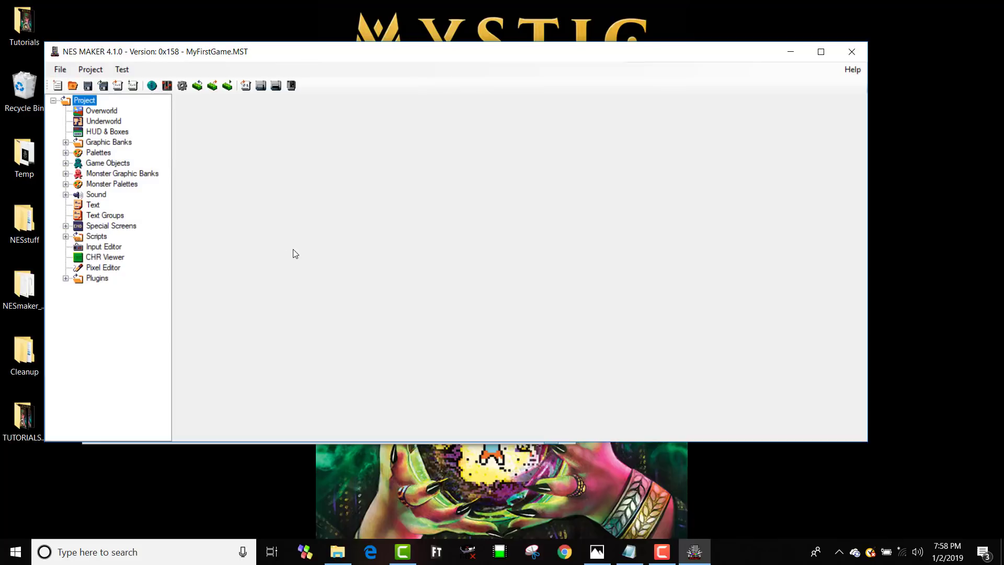